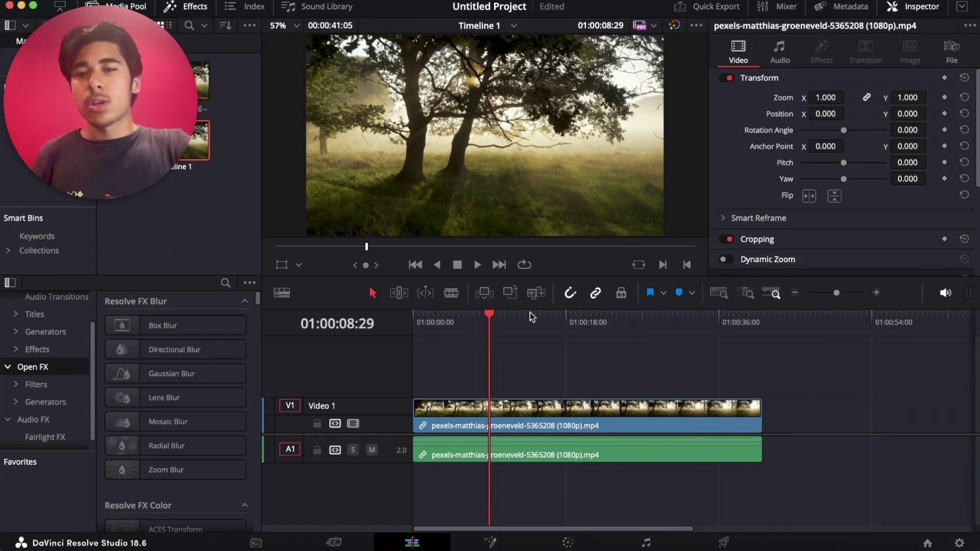
Step: Blade-cut the tree clip at 01:00:12:21 and 01:00:16:16
click(524, 313)
click(451, 292)
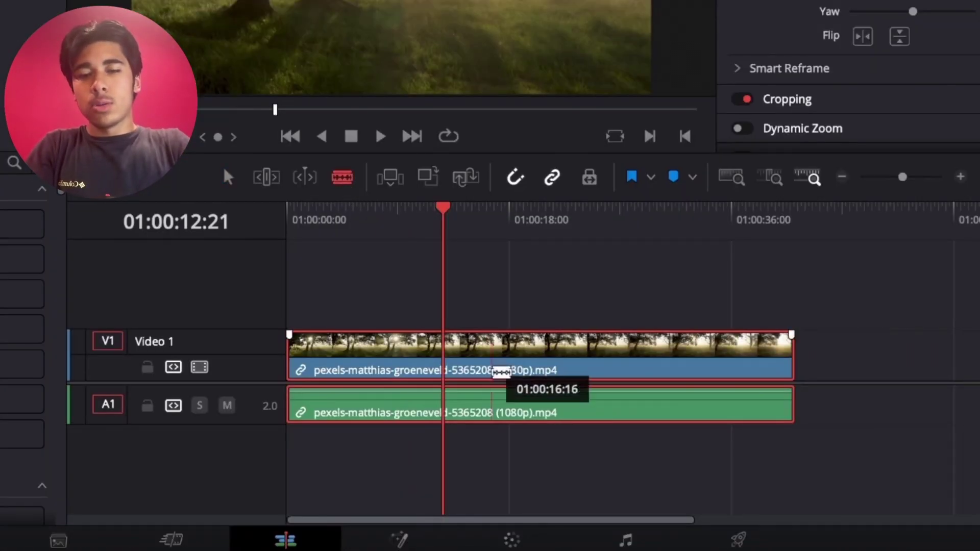
click(443, 372)
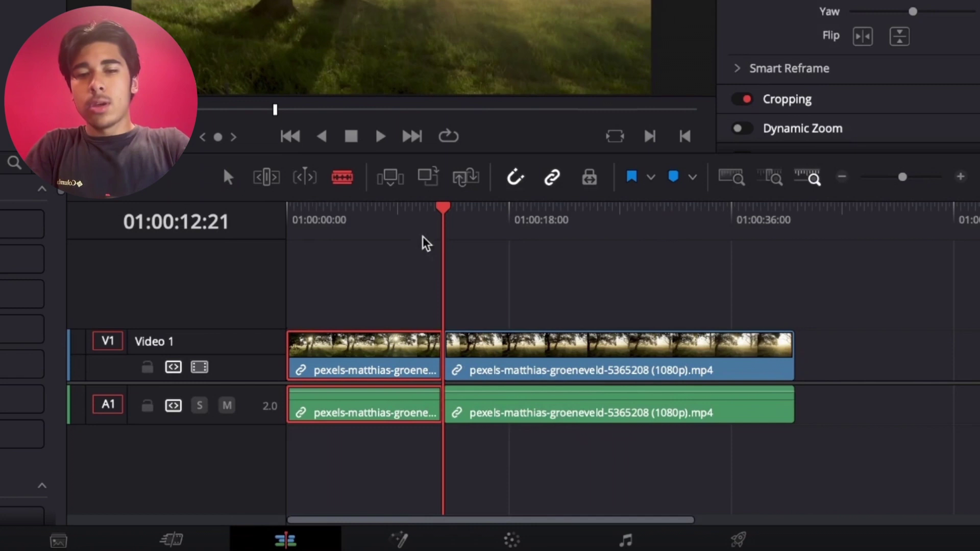
drag(442, 221, 490, 225)
click(493, 352)
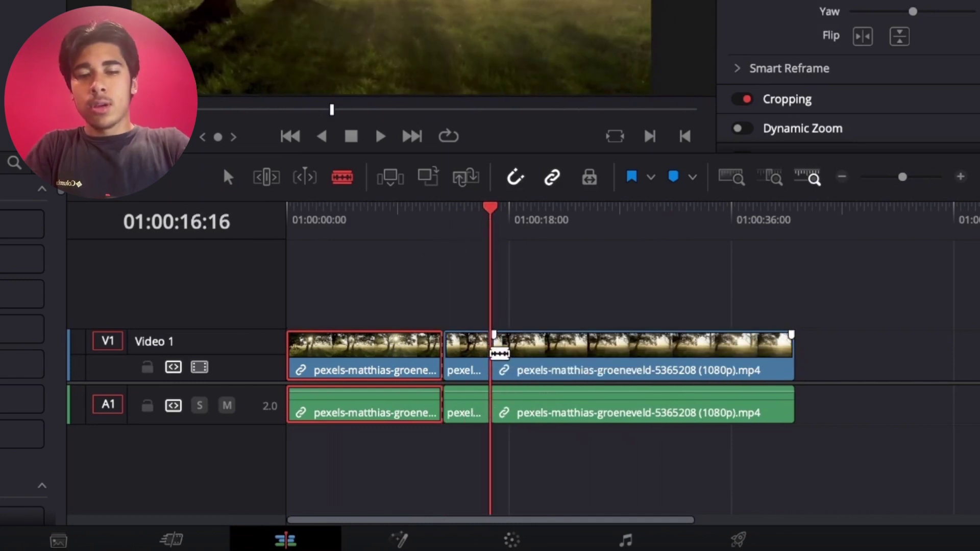
Step: Delete the short middle clip, slide the right clip left to close the gap, then undo
click(230, 178)
click(466, 373)
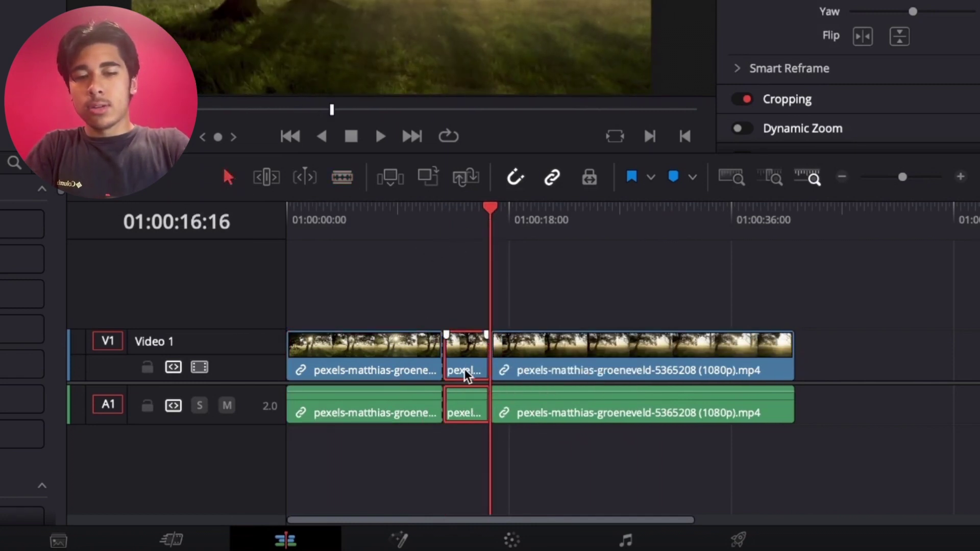
key(BackSpace)
drag(534, 373, 485, 373)
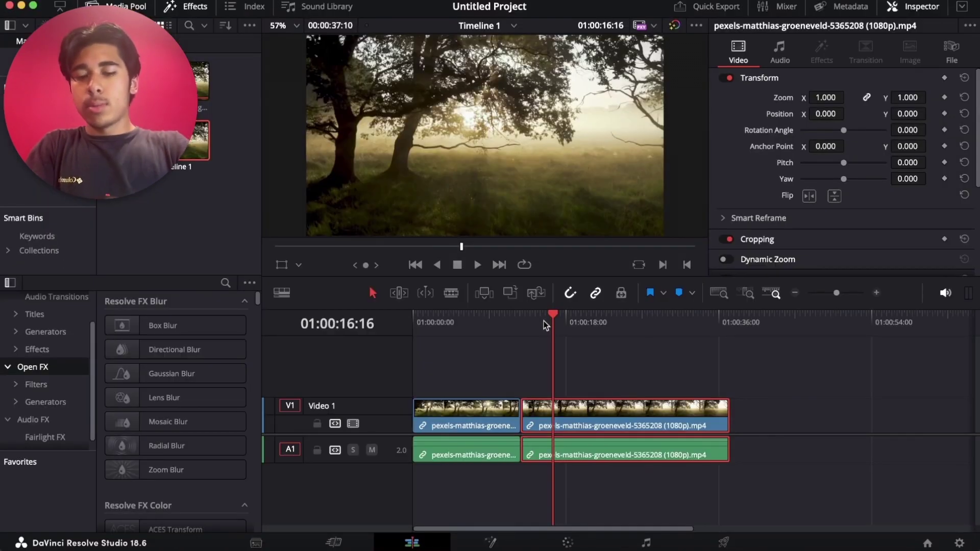
key(super+z)
key(super+z)
key(super+z)
key(super+z)
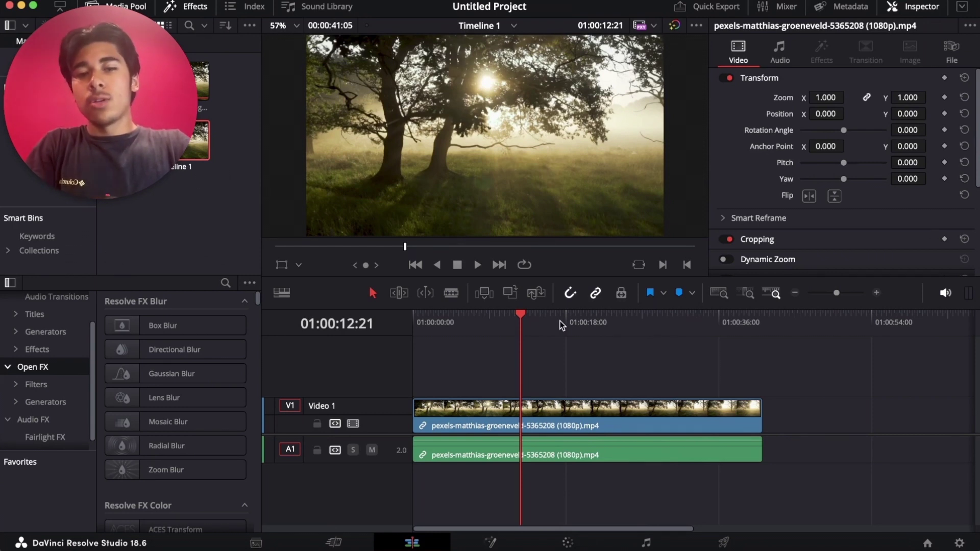
Step: Split at the playhead and ripple-trim the clip start to 01:00:18:09, then undo back to one clip
key(super+b)
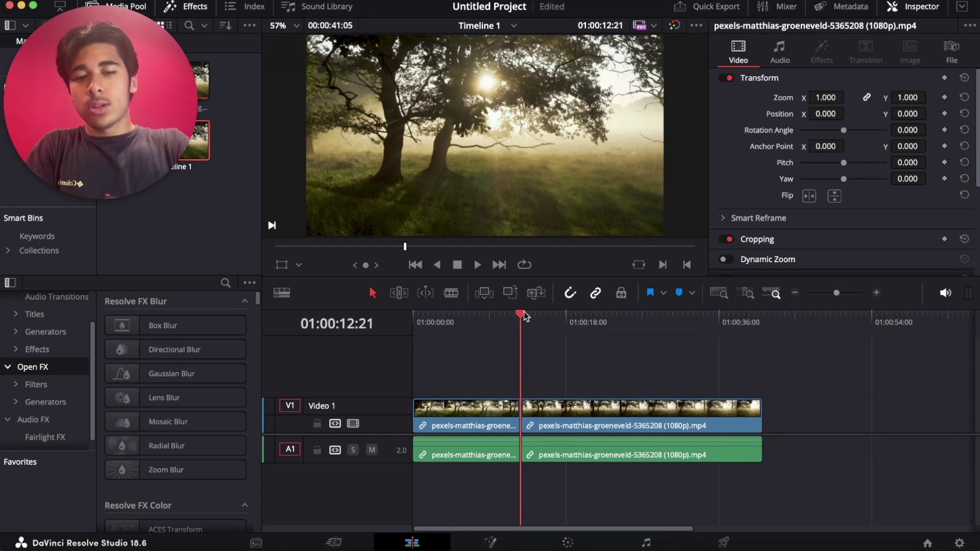
drag(522, 312, 570, 316)
key(super+shift+bracketleft)
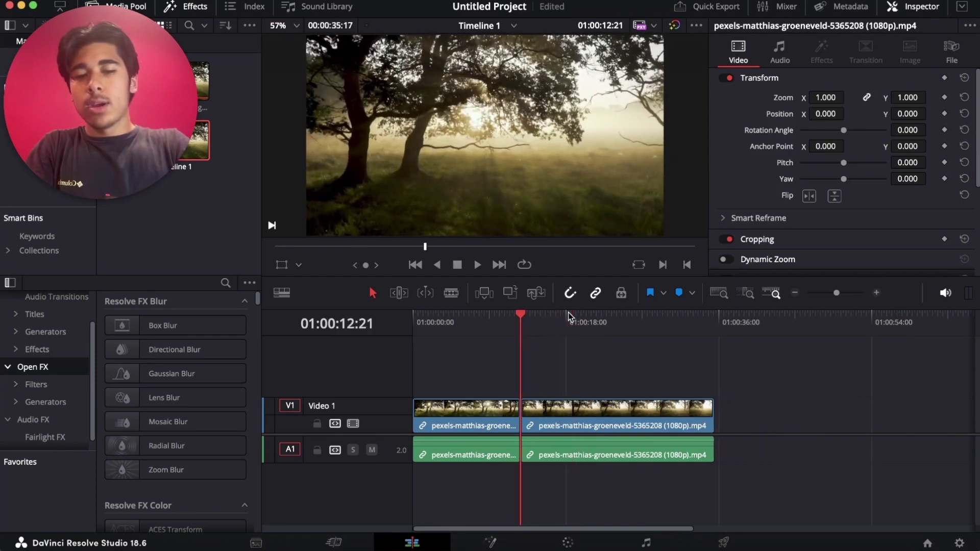
key(super+z)
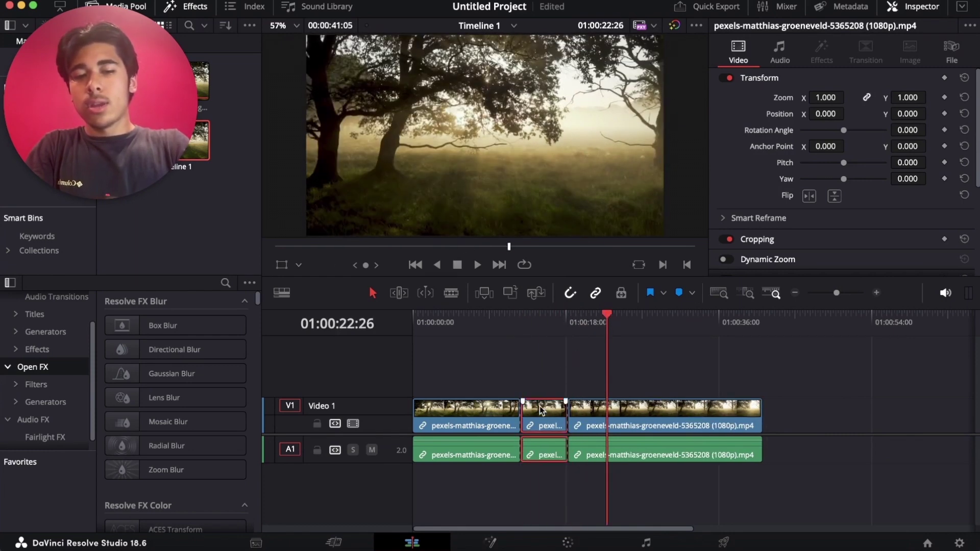
key(super+z)
key(super+z)
key(super+z)
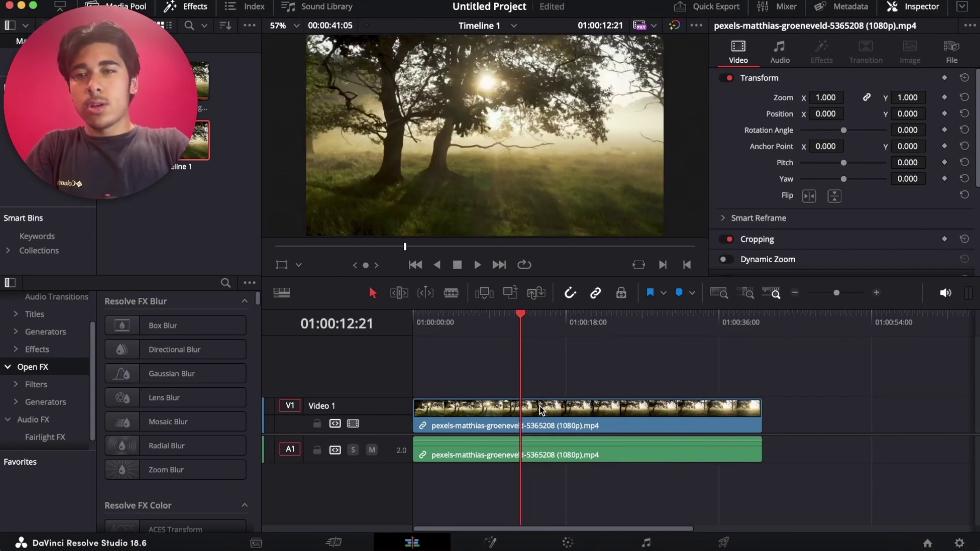
Step: Split the clip and its audio at 01:00:13:18
key(super+b)
key(super+z)
drag(521, 323, 577, 329)
key(super+b)
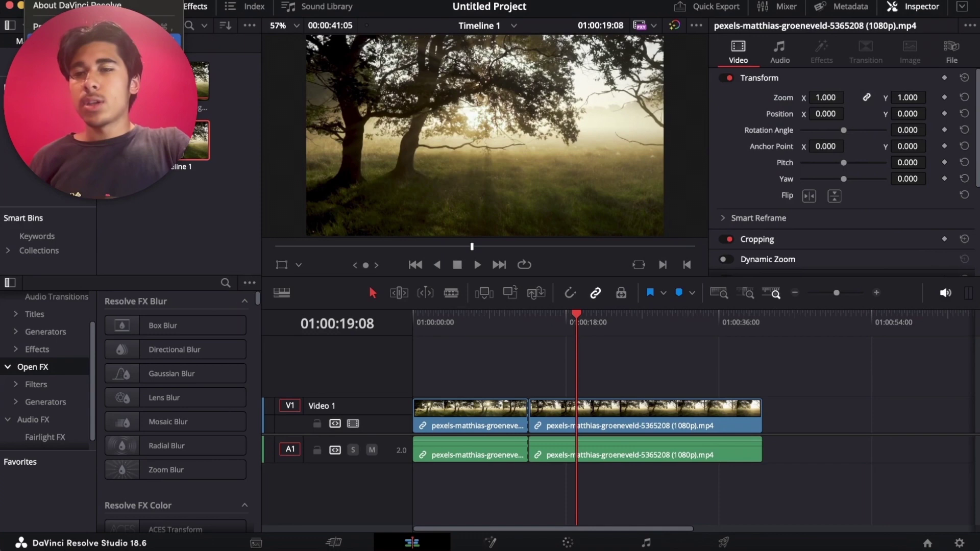
Step: Open Keyboard Customization and filter the command list to 'razor'
key(alt+super+k)
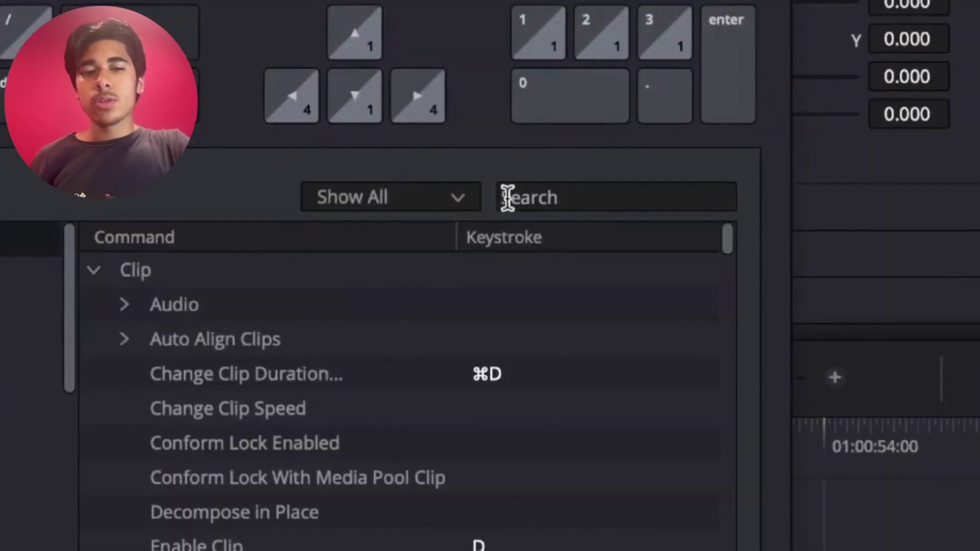
click(535, 200)
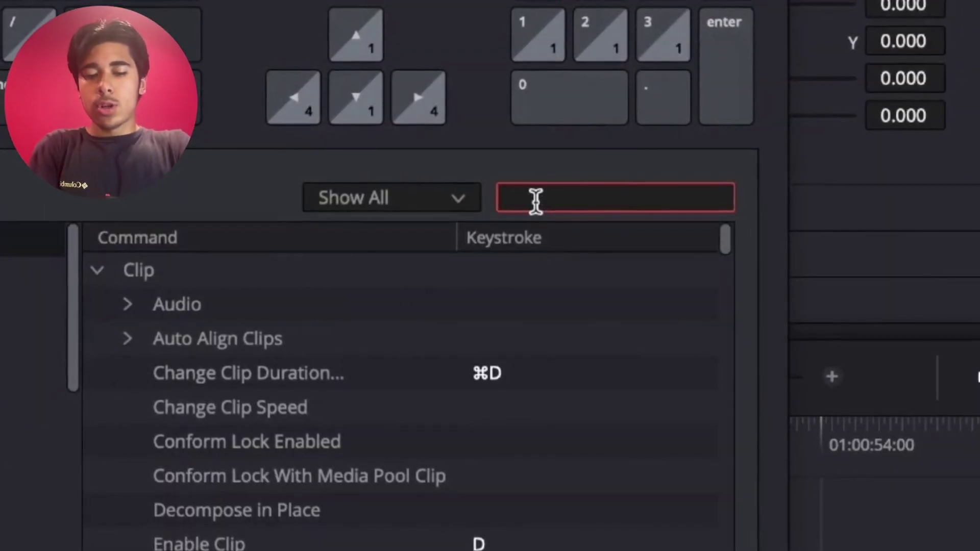
text(razor)
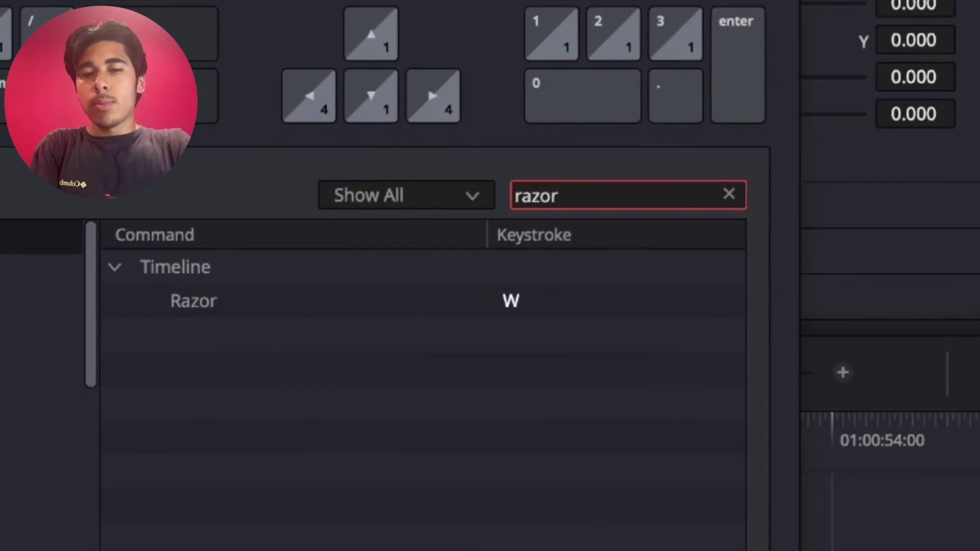
click(146, 261)
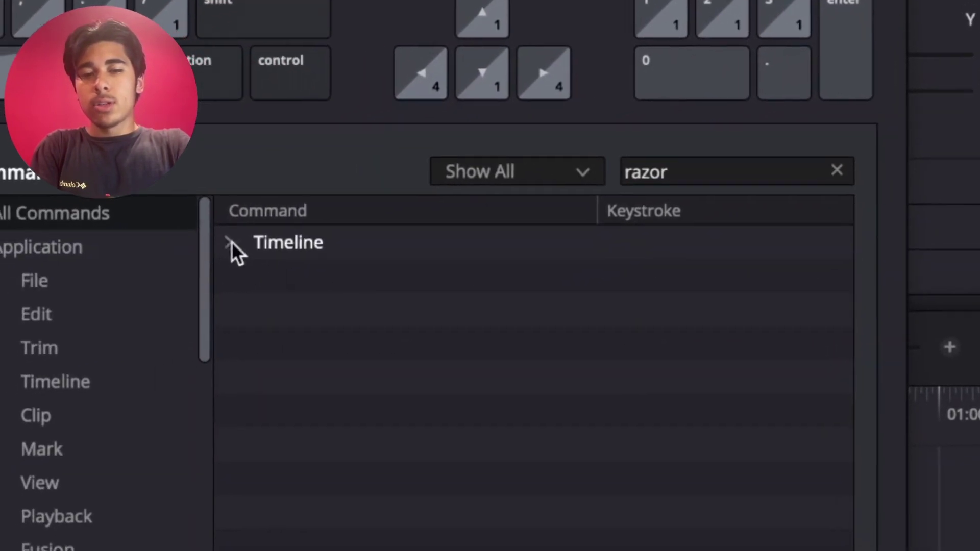
click(146, 261)
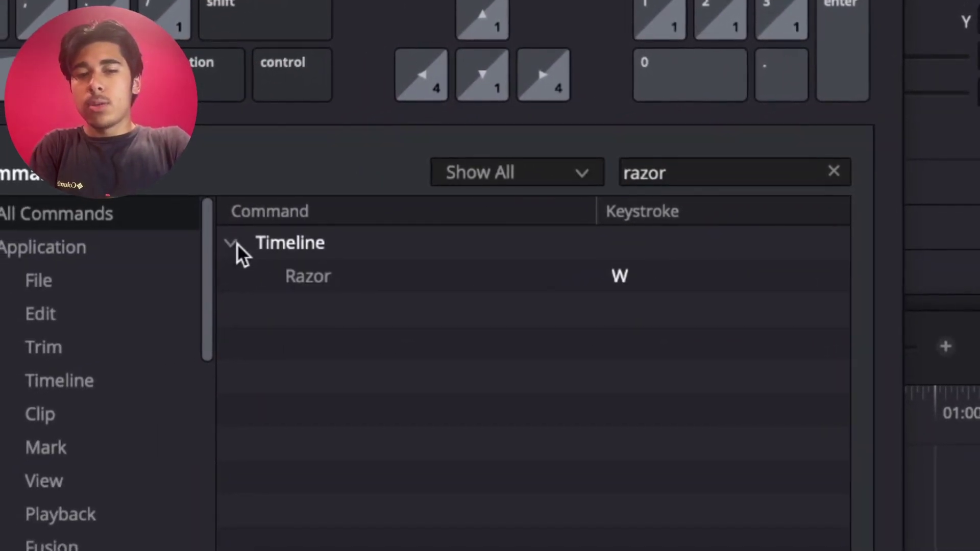
Step: Remove the Razor command's W shortcut, then assign W to it again
mouse_move(665, 282)
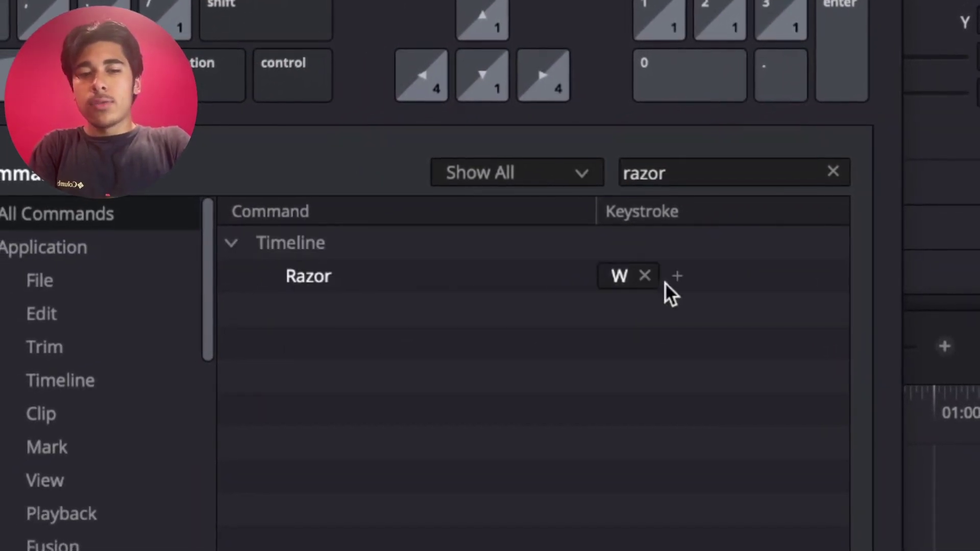
click(640, 276)
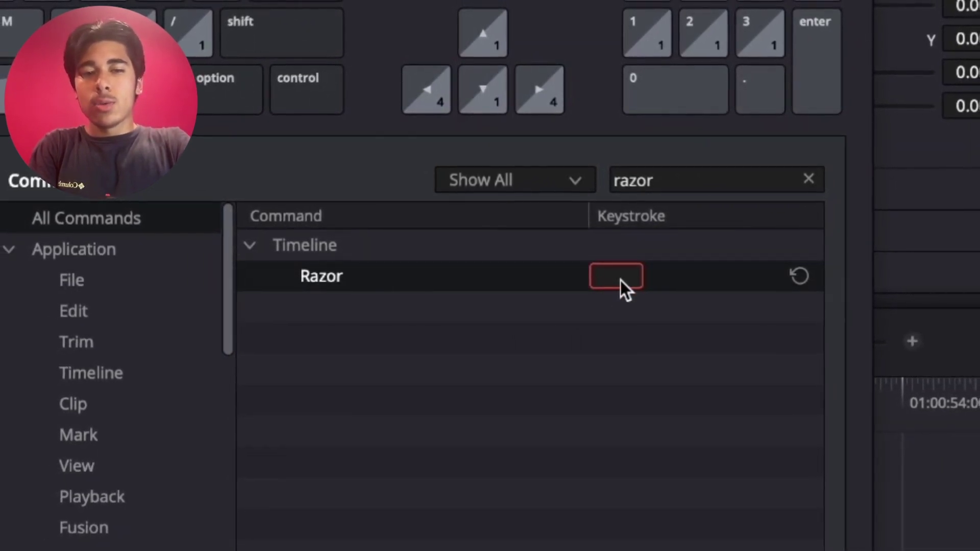
key(w)
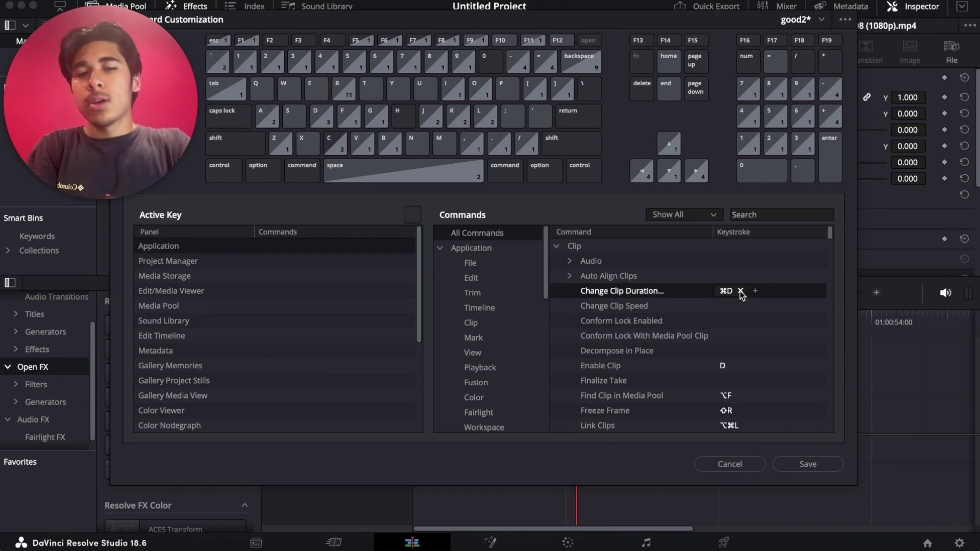
Step: Assign W to Change Clip Duration, confirming its takeover from Razor
key(w)
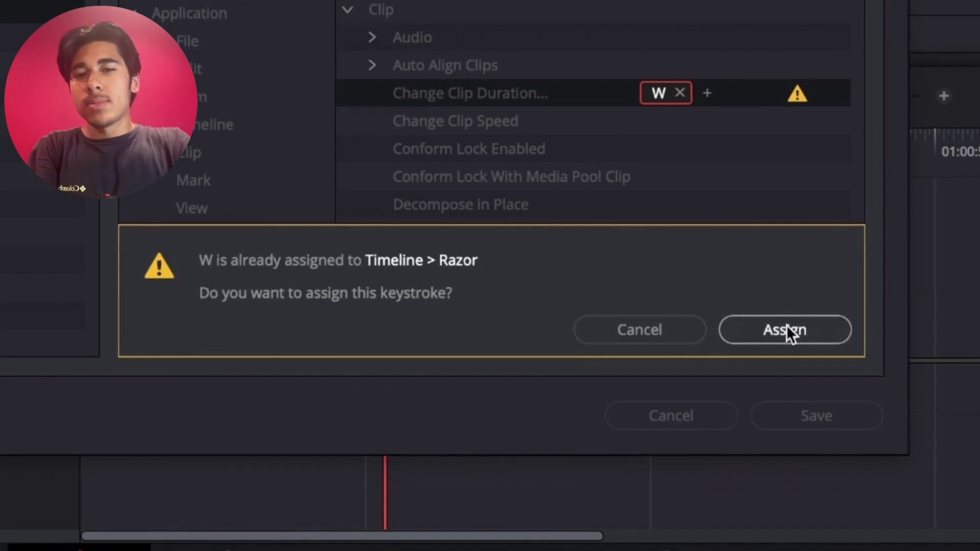
click(786, 328)
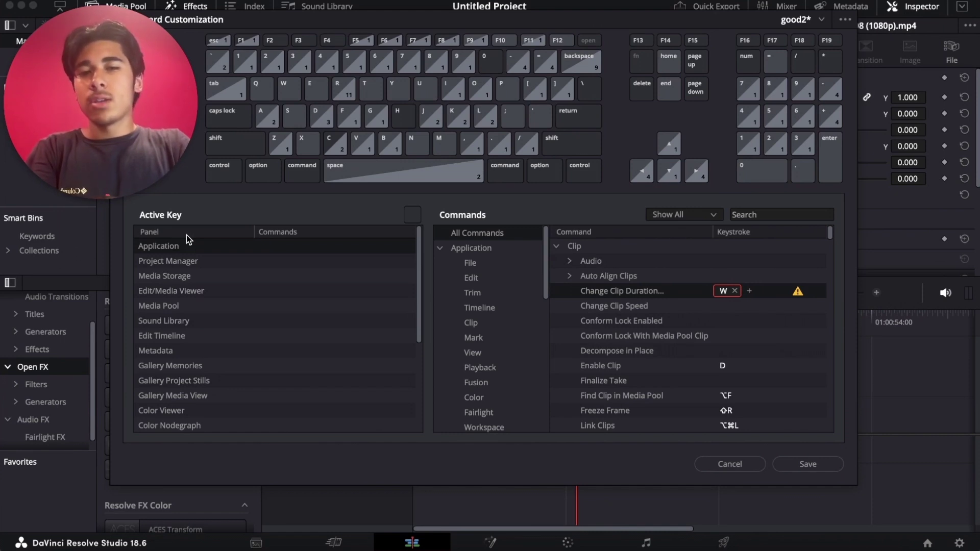
Step: Restore Change Clip Duration to Cmd+D and look up the Ripple Start to Playhead command
click(735, 291)
click(768, 210)
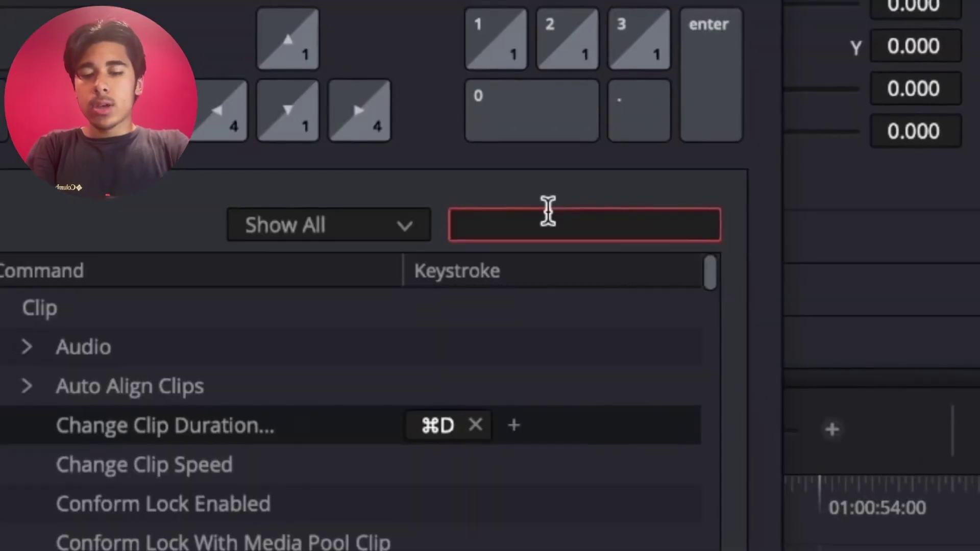
text(start to pla)
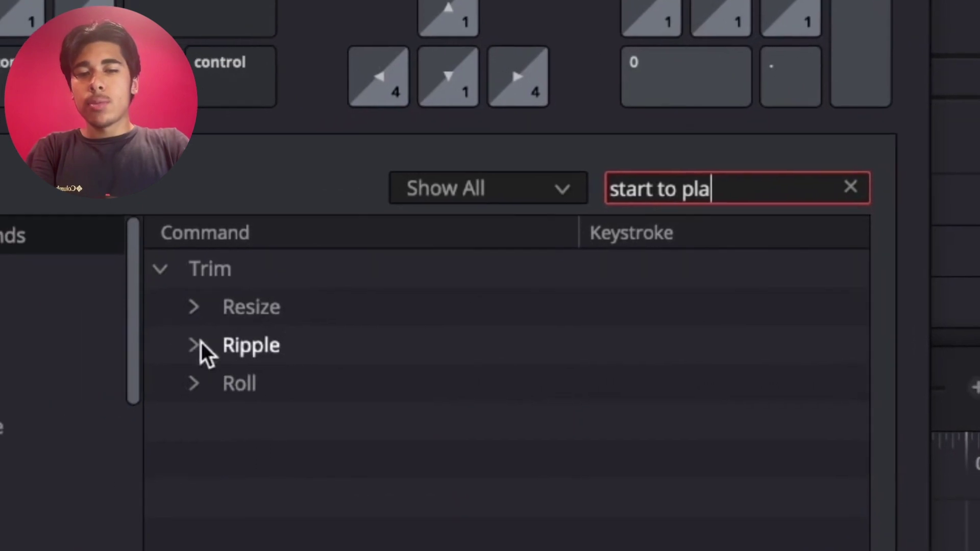
click(227, 336)
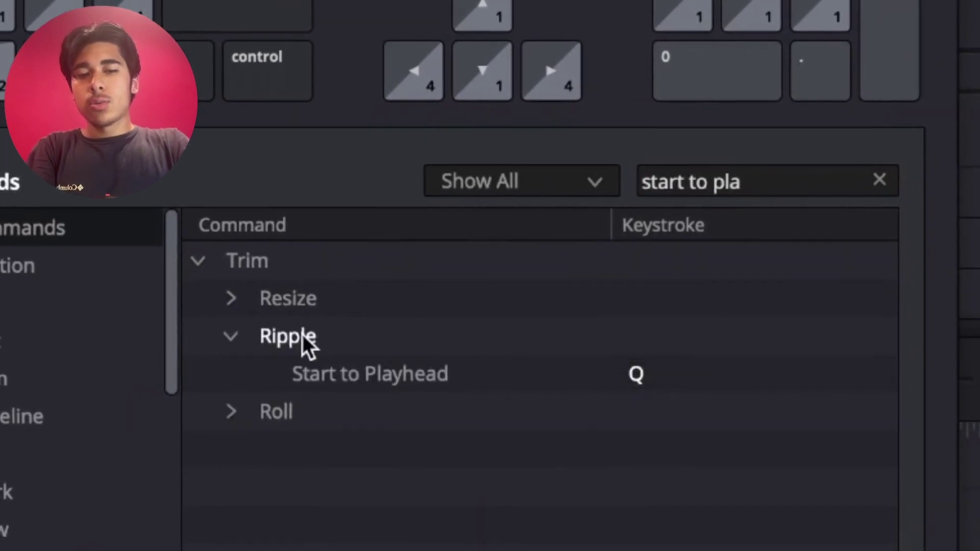
mouse_move(642, 378)
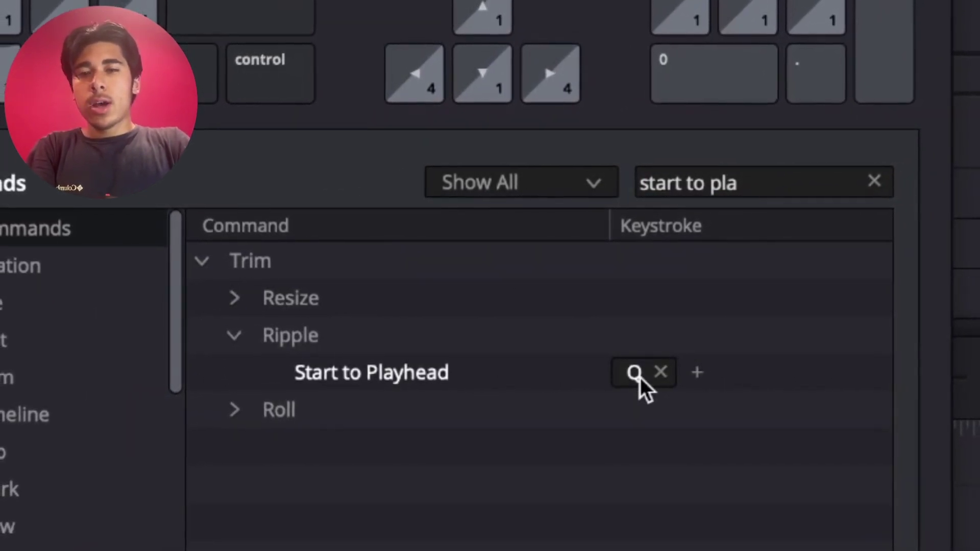
Step: Search 'end to' to find the End to Playhead ripple trim
triple_click(736, 184)
text(end to)
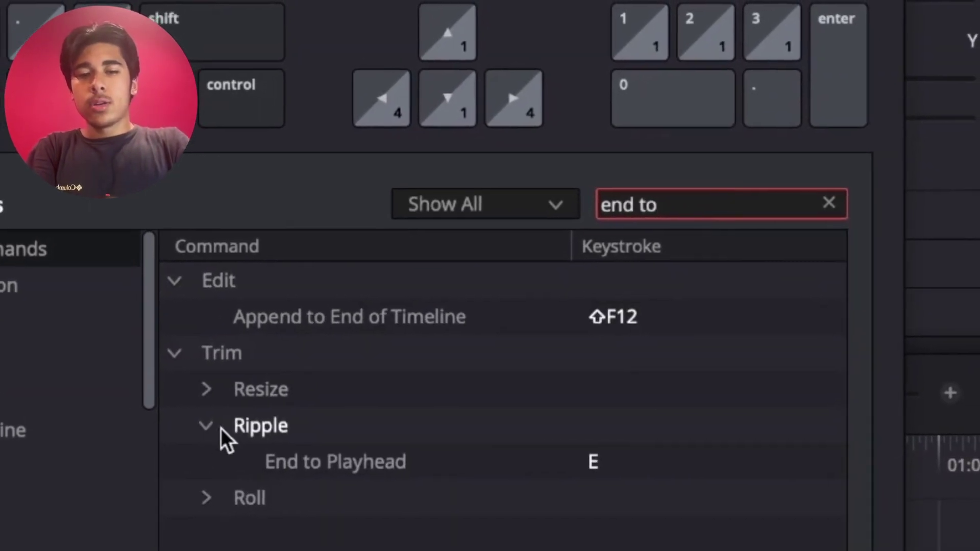
mouse_move(615, 471)
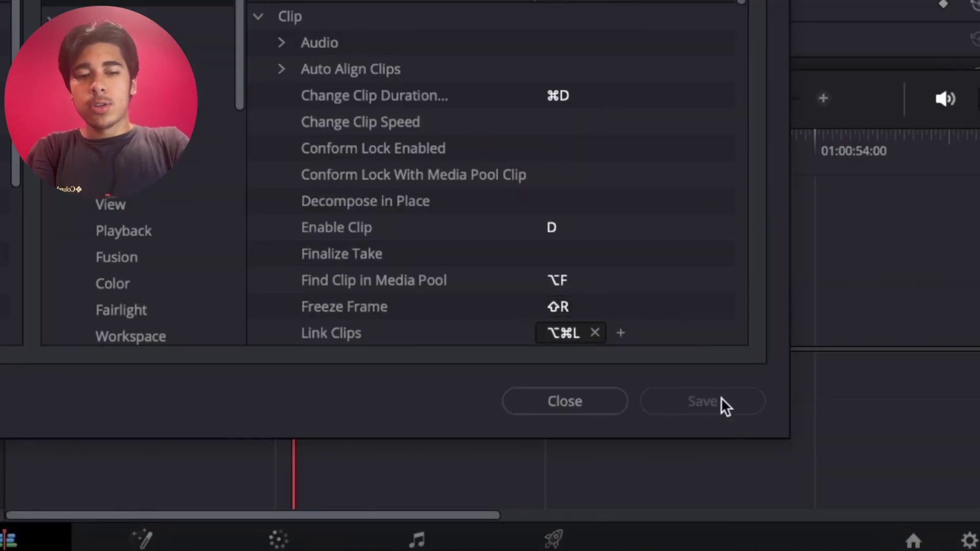
Step: Close the shortcut settings and bring the playhead back to the clip cut
click(597, 401)
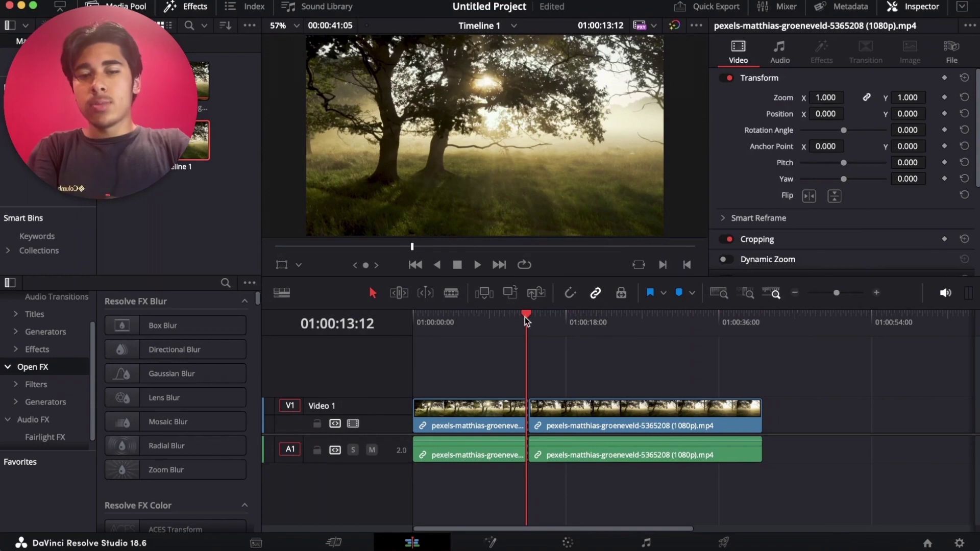
drag(524, 317, 525, 317)
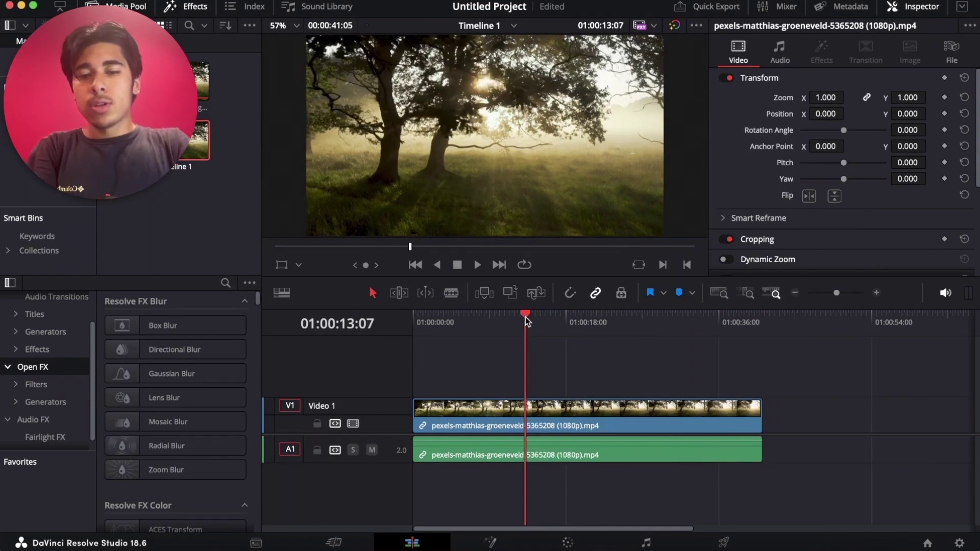
drag(394, 79, 483, 84)
drag(386, 68, 460, 79)
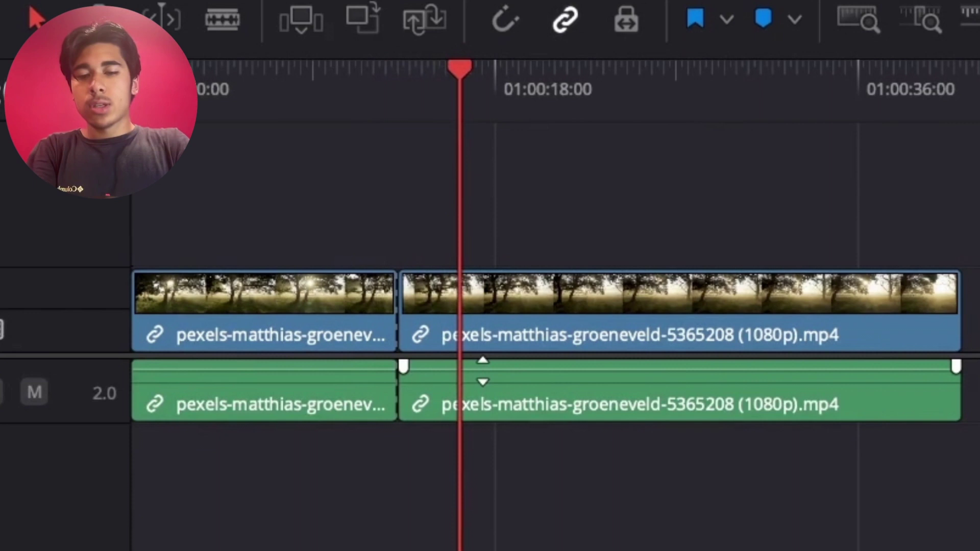
Step: Try ripple-trimming, splitting, deleting and sliding the second clip, undoing back to one clip
key(ctrl+shift+[)
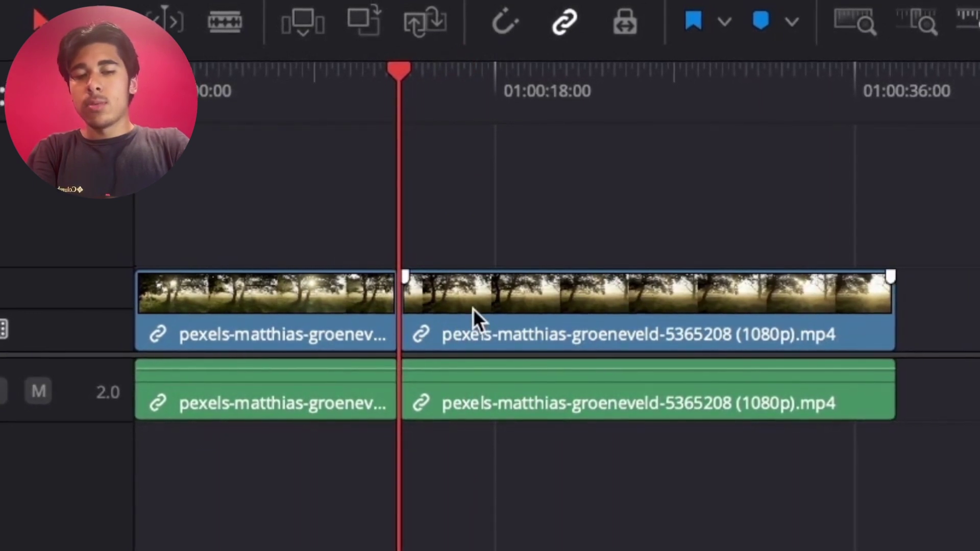
key(ctrl+z)
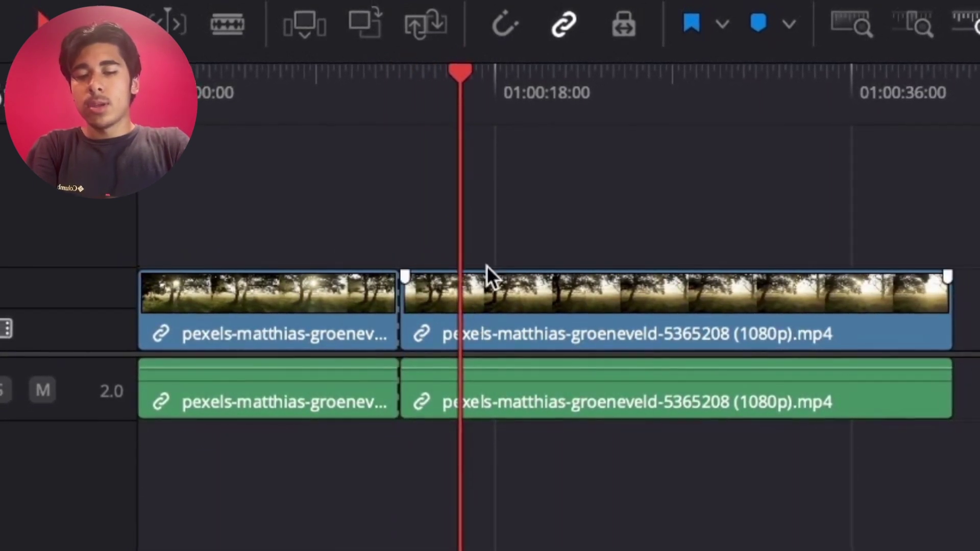
key(ctrl+b)
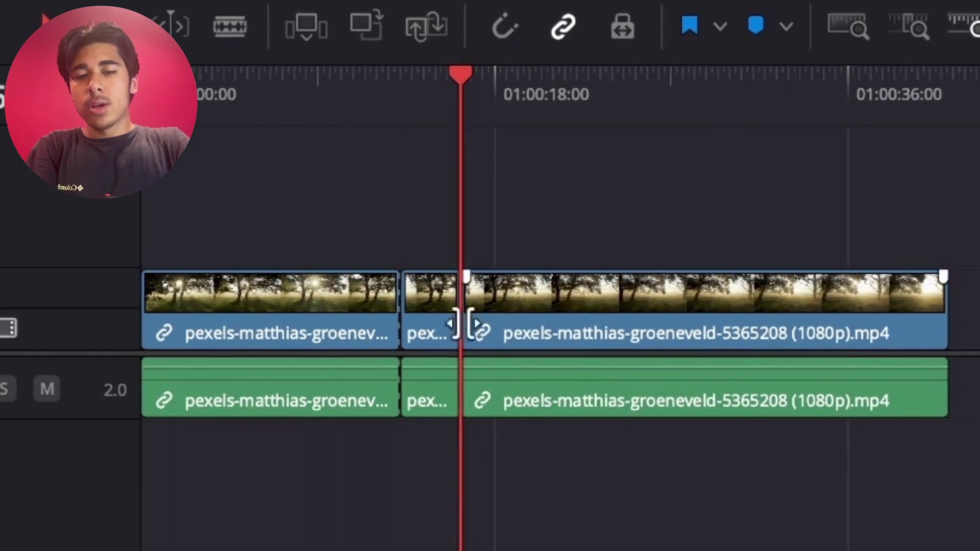
click(432, 305)
key(Delete)
drag(565, 324, 527, 322)
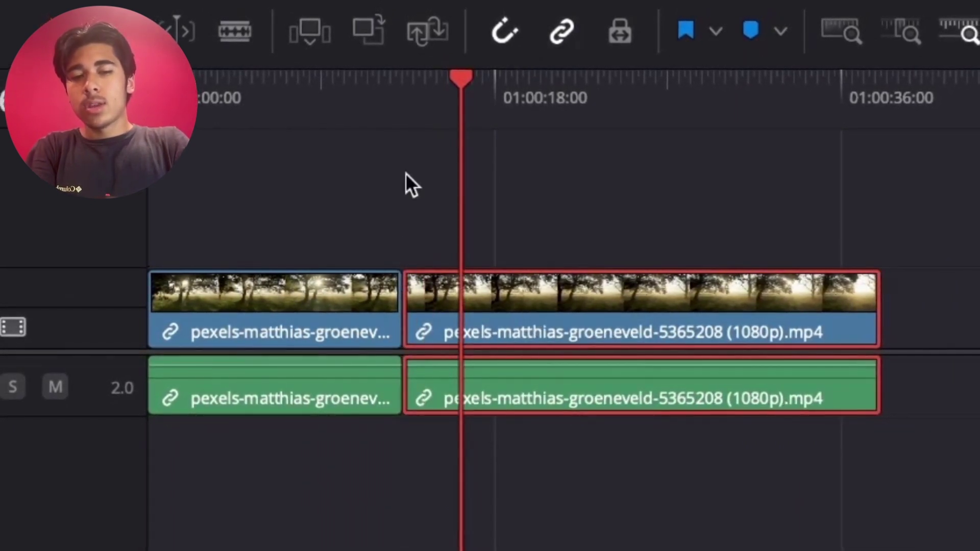
key(ctrl+z)
key(ctrl+z)
key(ctrl+z)
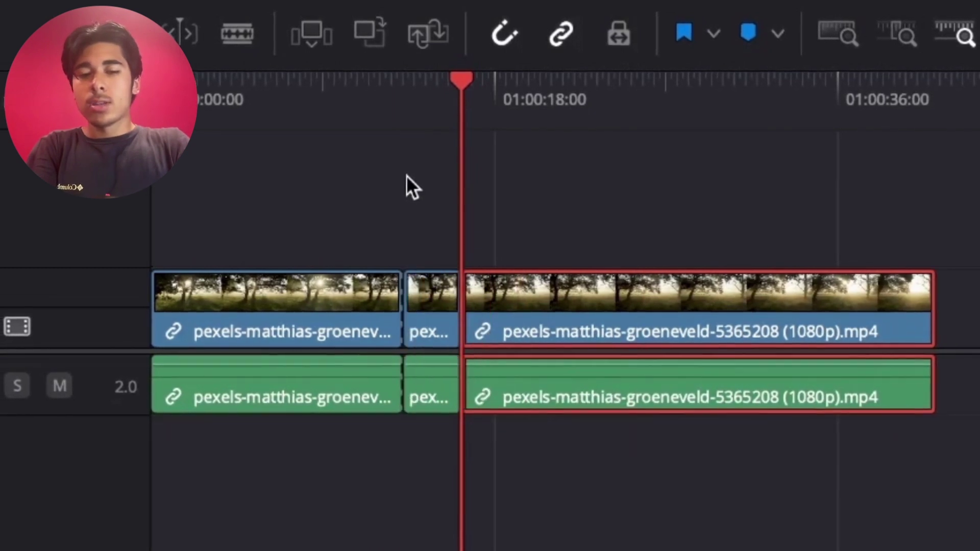
Step: Ripple-trim the first clip's end to 01:00:10:17, closing the gap, and reopen Keyboard Customization
key(ctrl+shift+bracketleft)
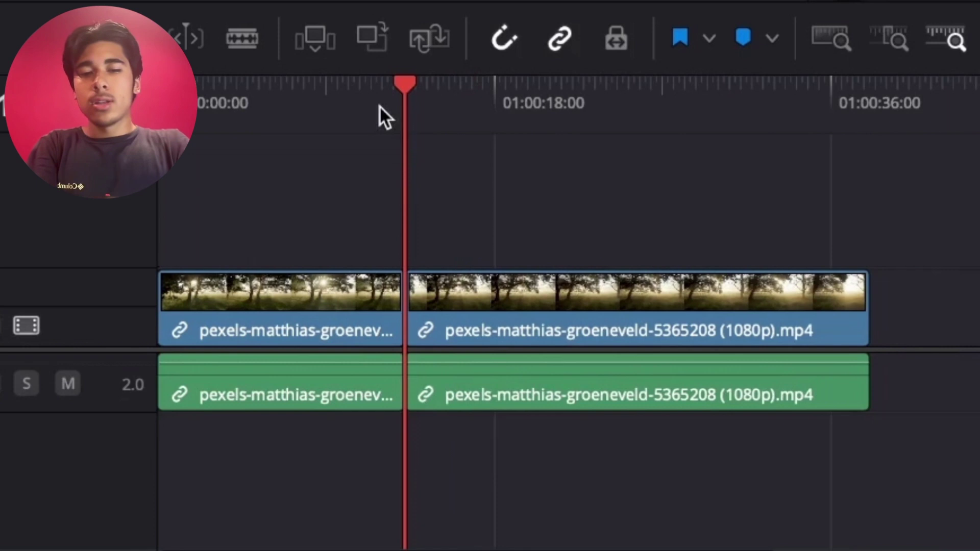
click(357, 107)
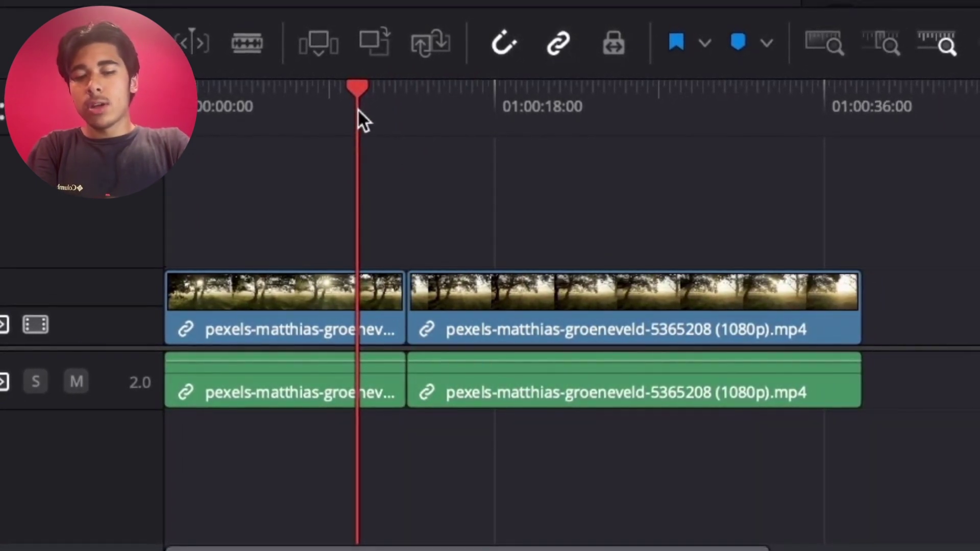
key(shift+])
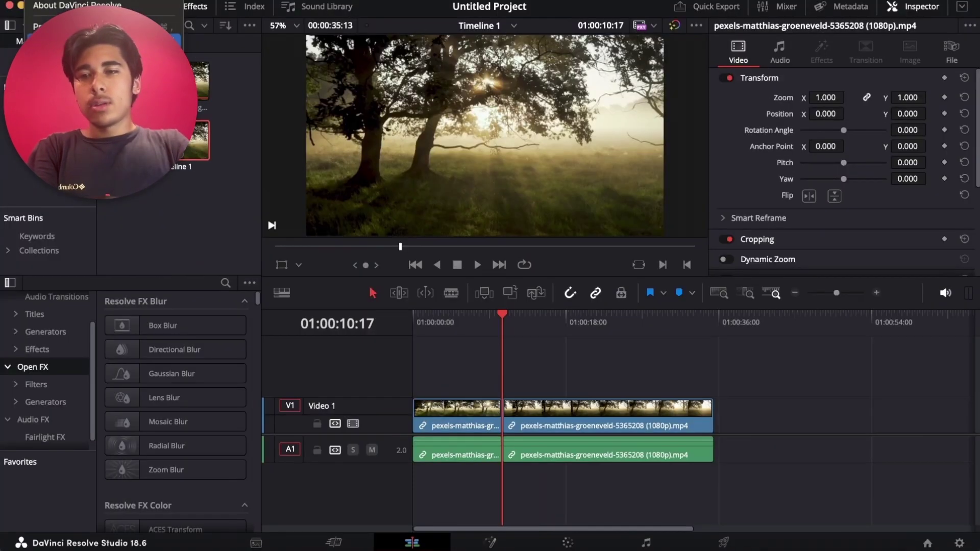
click(92, 40)
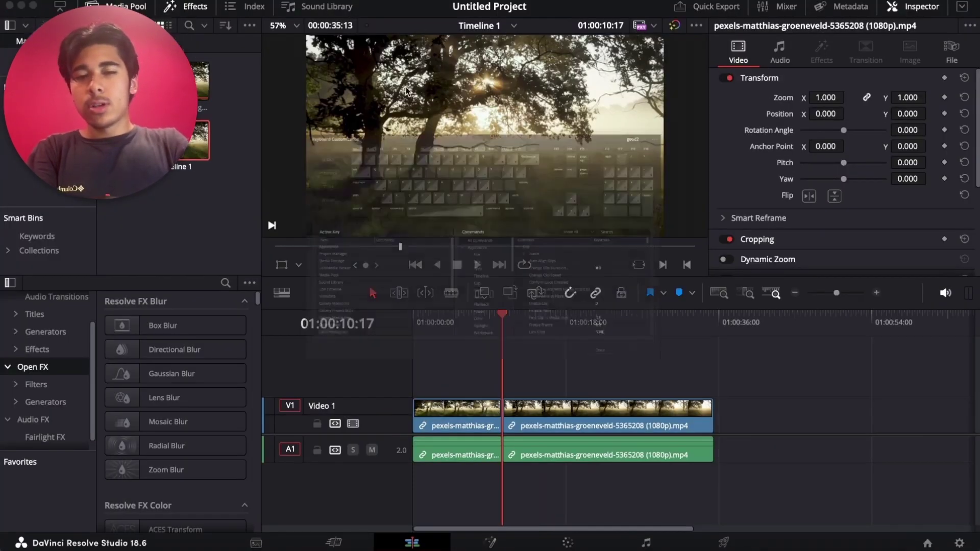
click(753, 217)
Step: Search commands for 'ripple', then split at 01:00:15:07 and ripple-delete the middle piece
text(ripple)
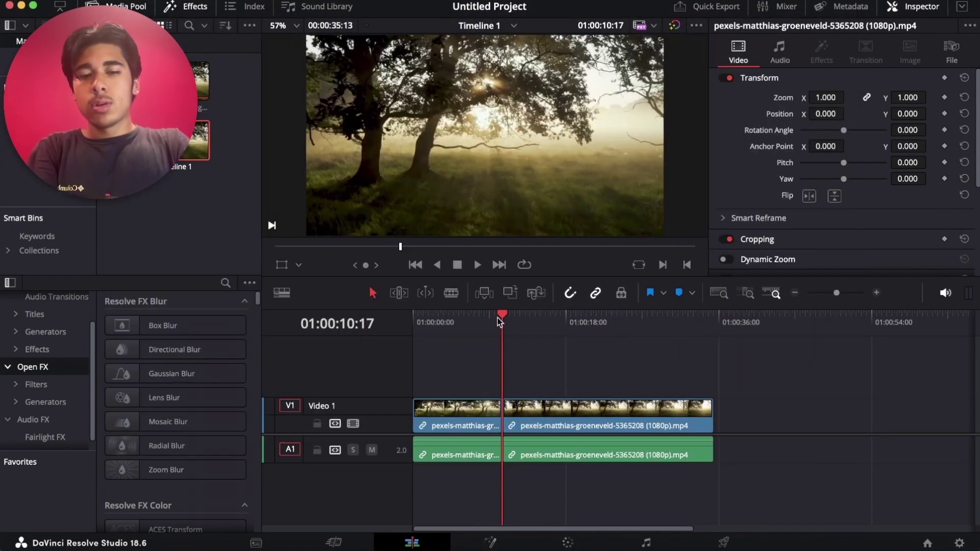
drag(498, 317, 541, 318)
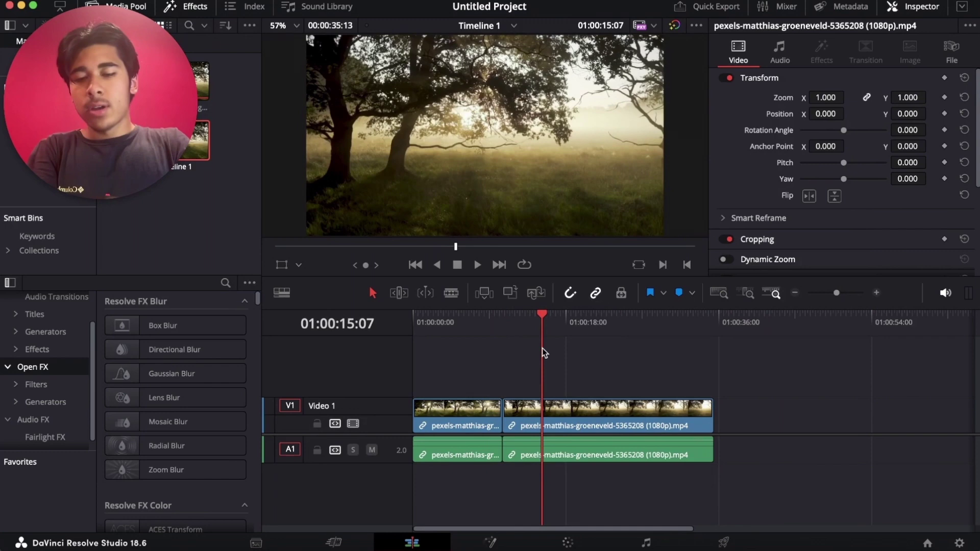
key(ctrl+b)
click(520, 408)
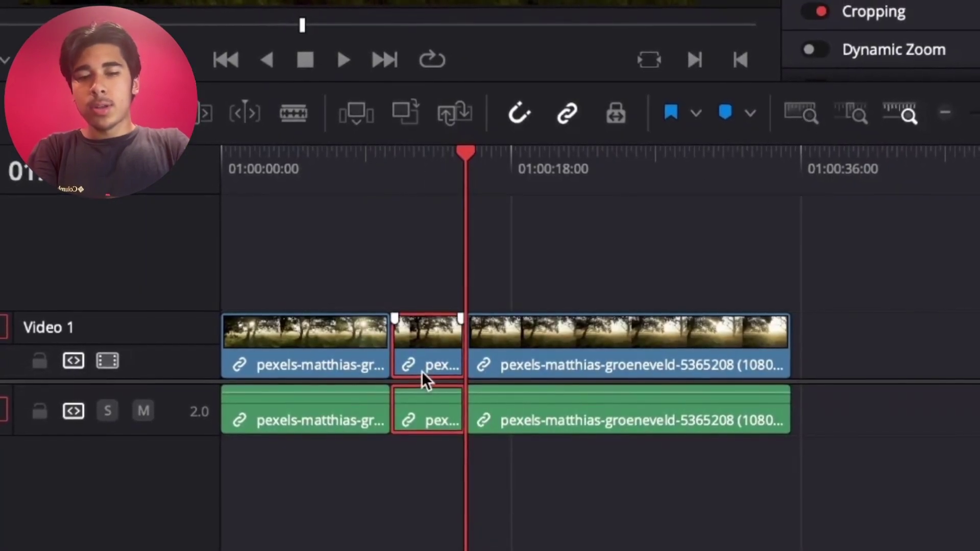
key(shift+Delete)
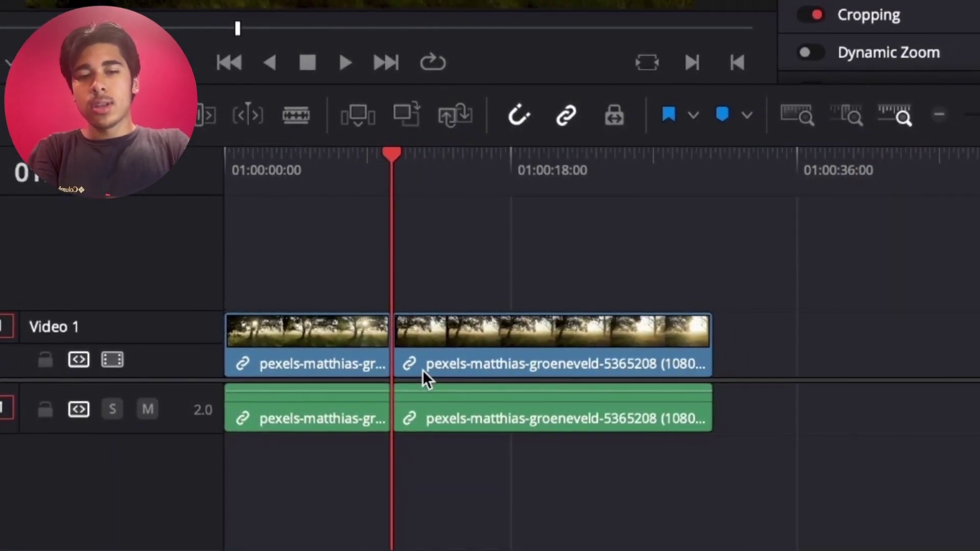
Step: Undo, delete the middle piece leaving a gap, drag the right clip over, then undo to one clip
key(ctrl+z)
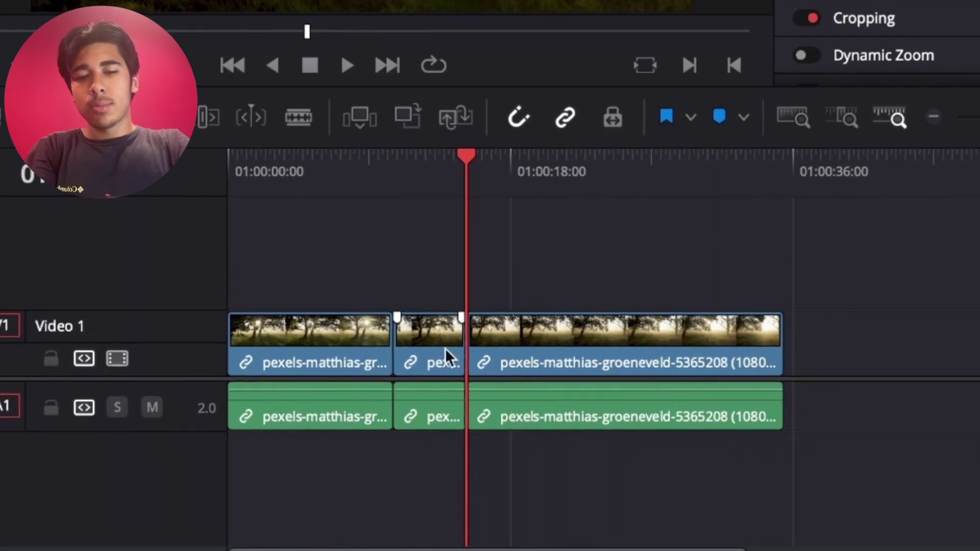
click(439, 339)
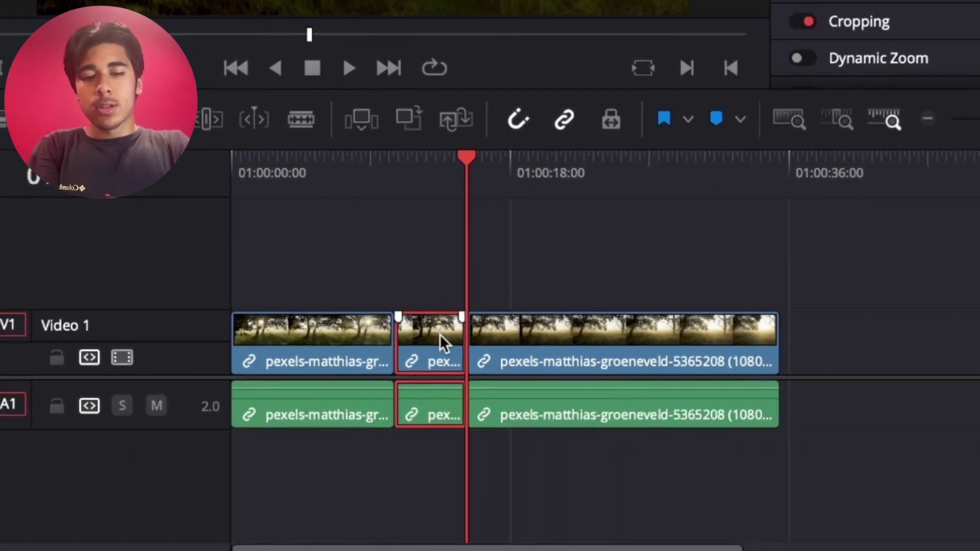
key(BackSpace)
click(590, 345)
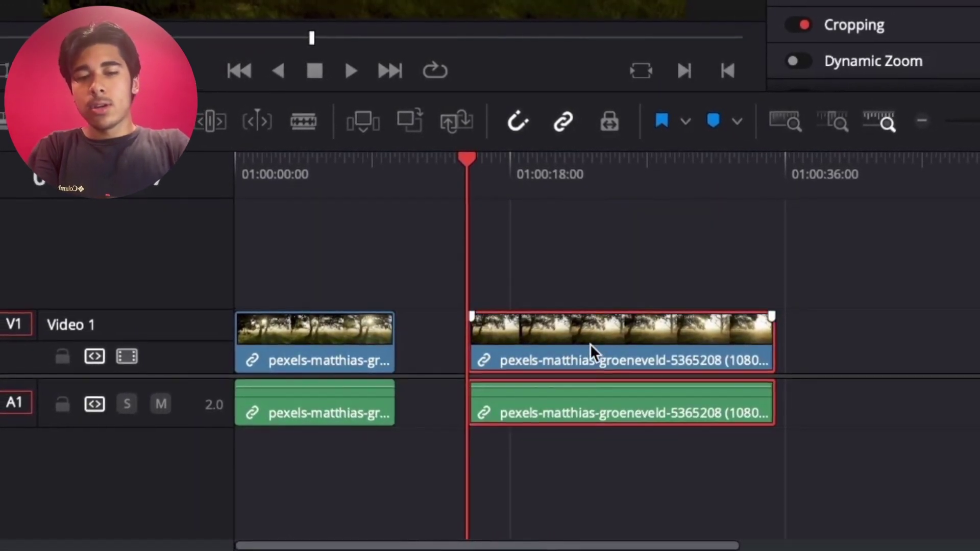
drag(592, 345, 525, 344)
key(ctrl+z)
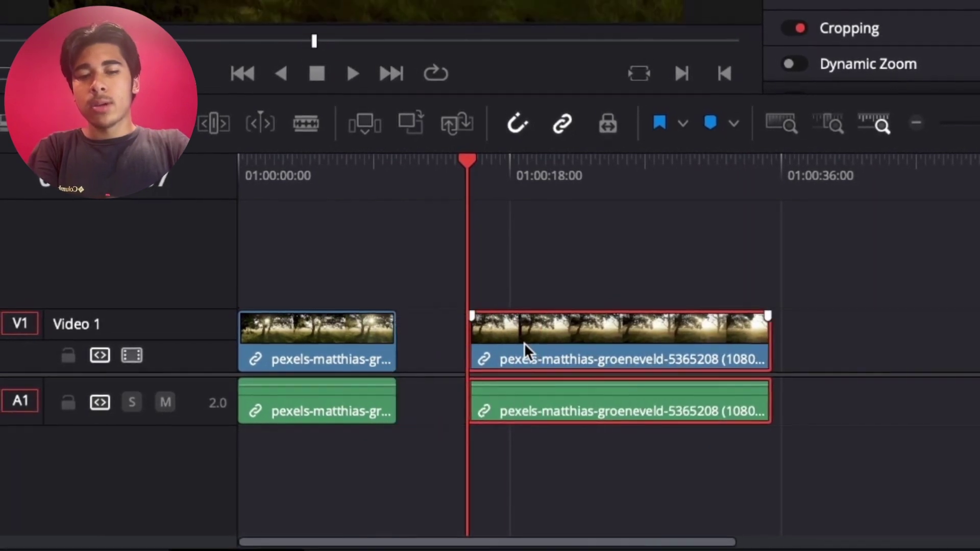
key(ctrl+z)
key(ctrl+z)
key(ctrl+z)
key(ctrl+z)
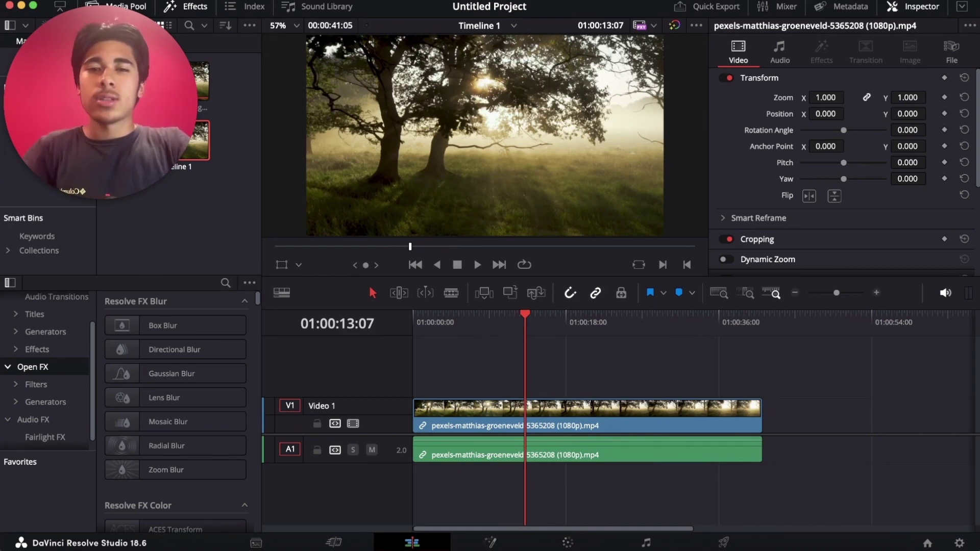
Step: Look up the fast-forward playback commands by searching 'fast' in Keyboard Customization
click(77, 39)
click(657, 173)
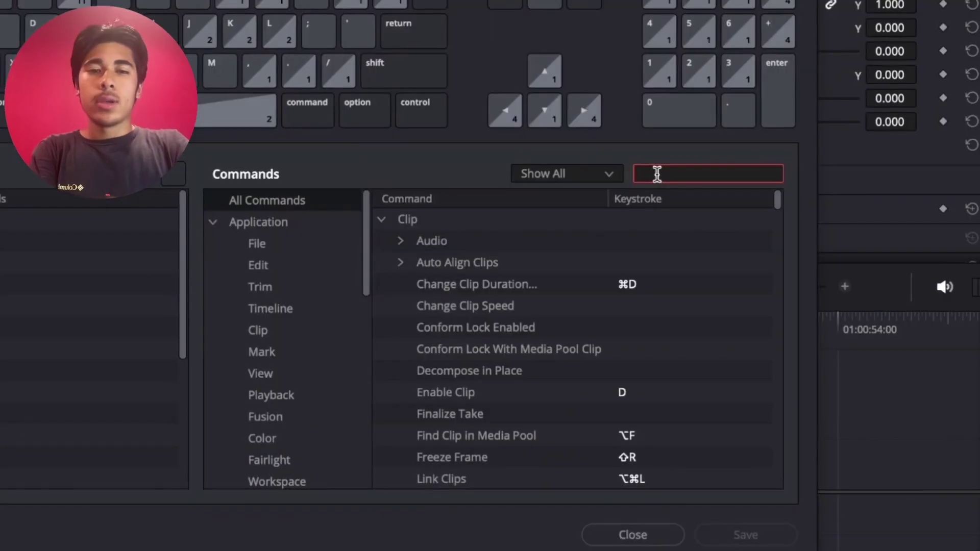
text(fast)
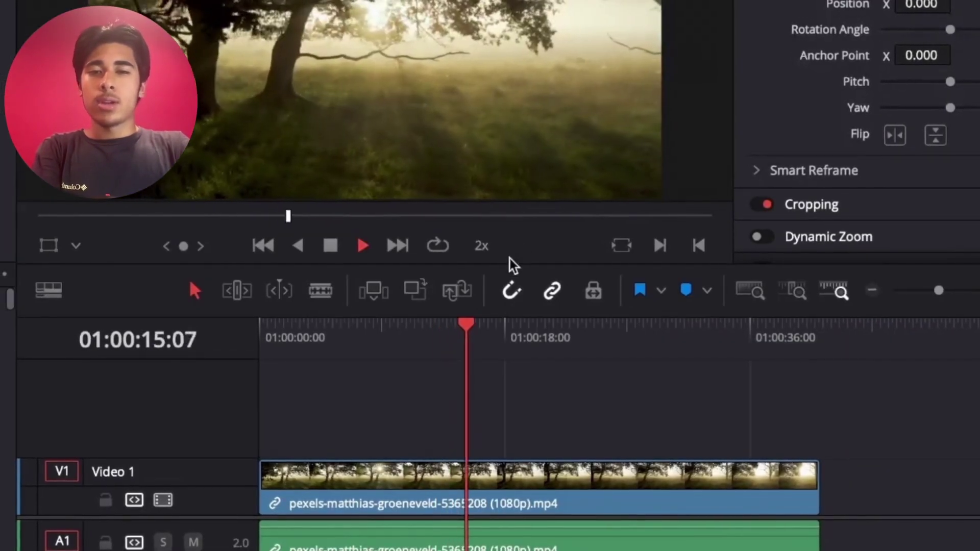
Step: Stop the 2x playback and split the forest clip at 01:00:17:15
key(space)
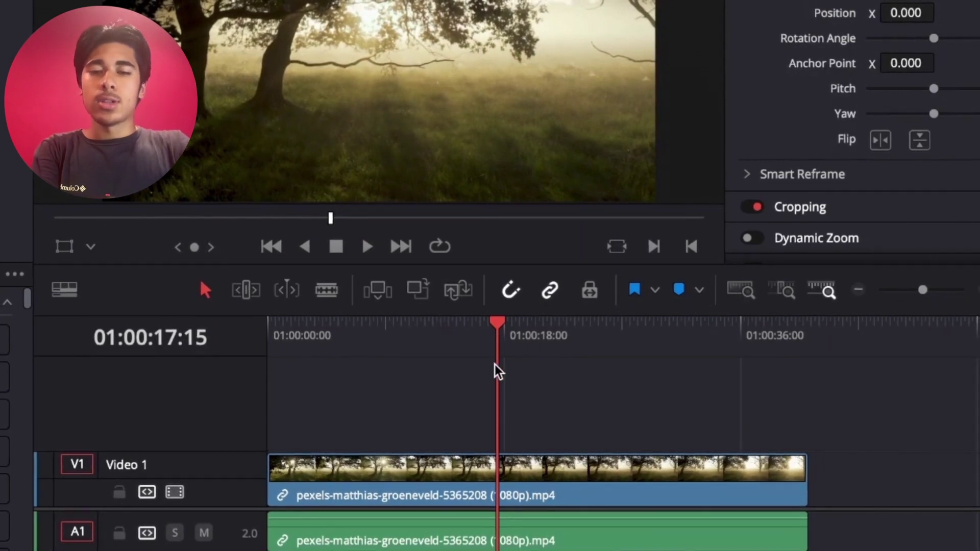
key(ctrl+b)
drag(498, 347, 541, 343)
key(Up)
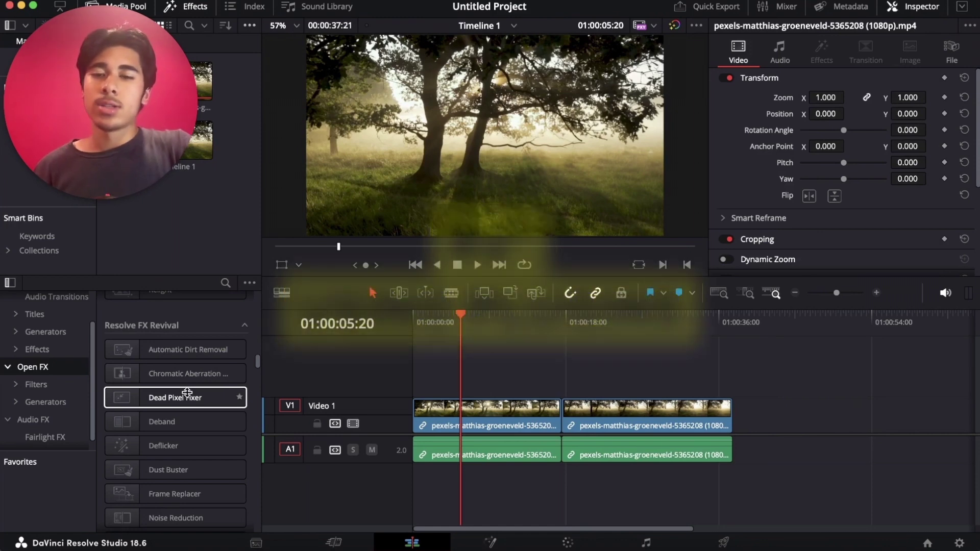
Step: Browse the Effects library, drag an item to the timeline and park the playhead at 01:00:02:02
scroll(187, 392, down, 10)
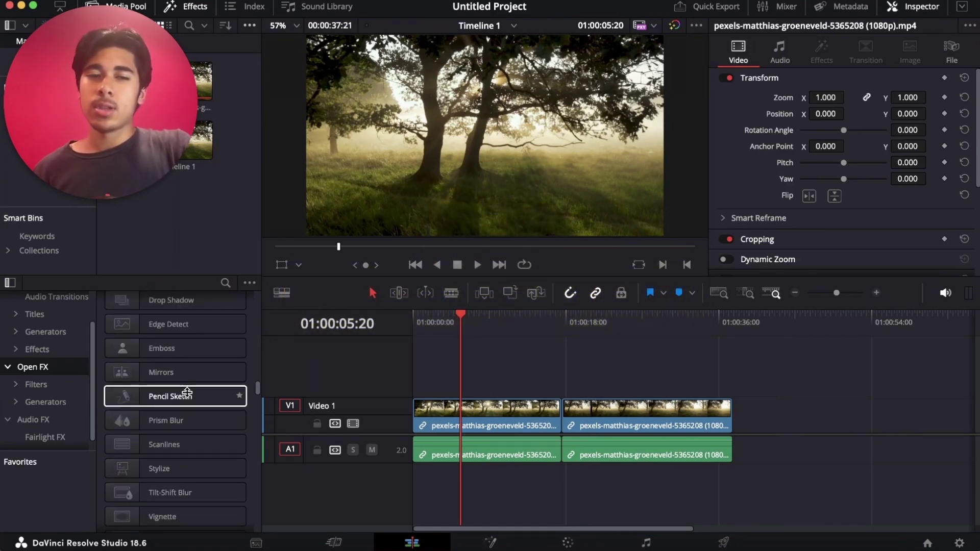
scroll(187, 392, down, 10)
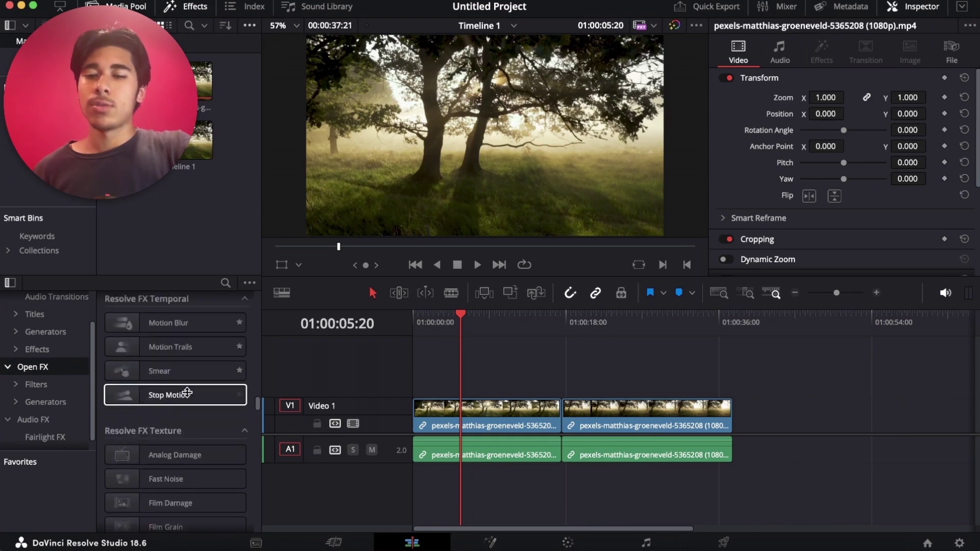
scroll(187, 392, up, 3)
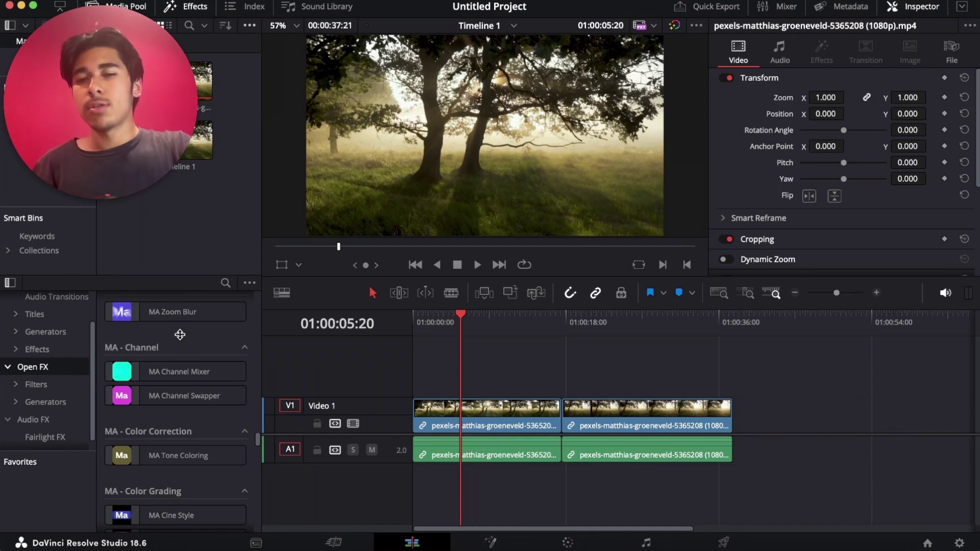
scroll(179, 334, down, 3)
drag(171, 414, 485, 425)
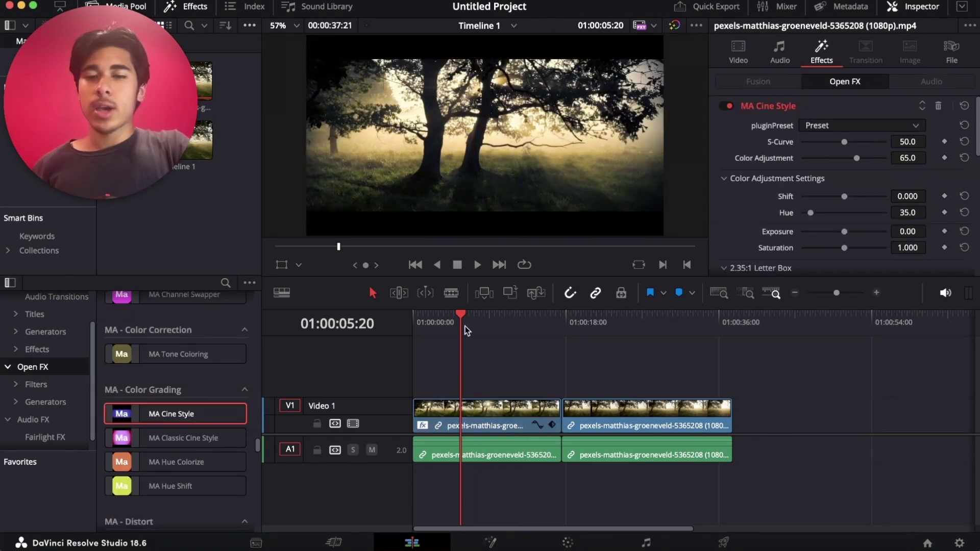
click(431, 321)
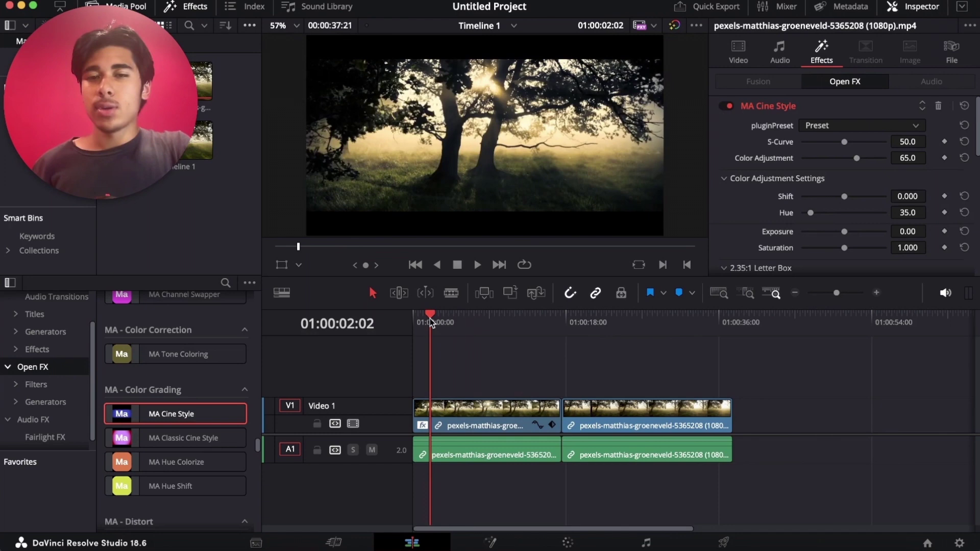
click(568, 543)
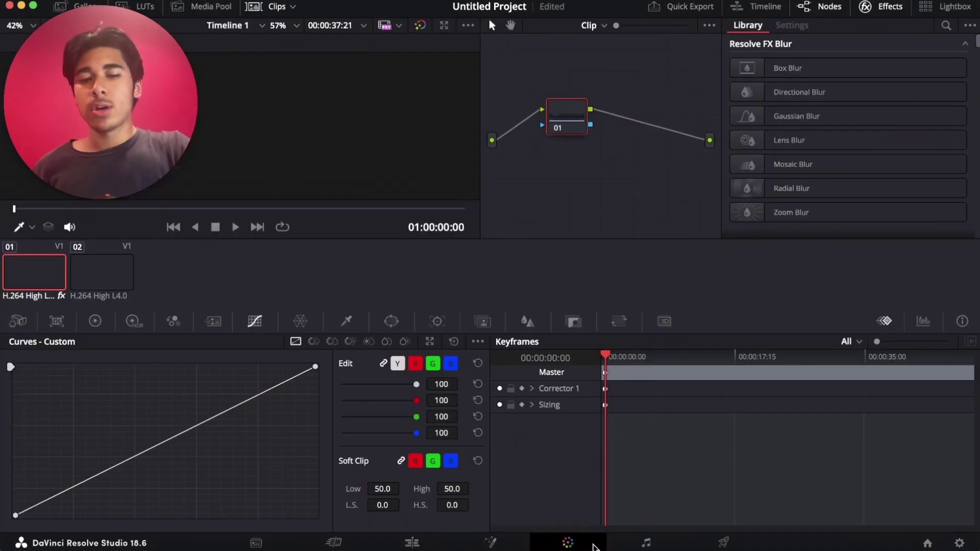
click(412, 542)
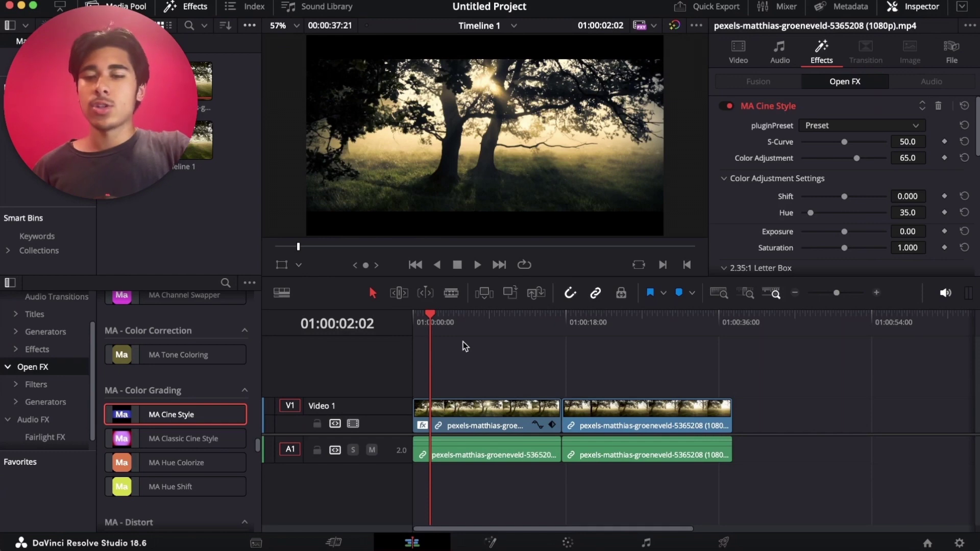
Step: Drop Topography Background above V1 onto a new Video 2 track and play it
scroll(204, 398, up, 10)
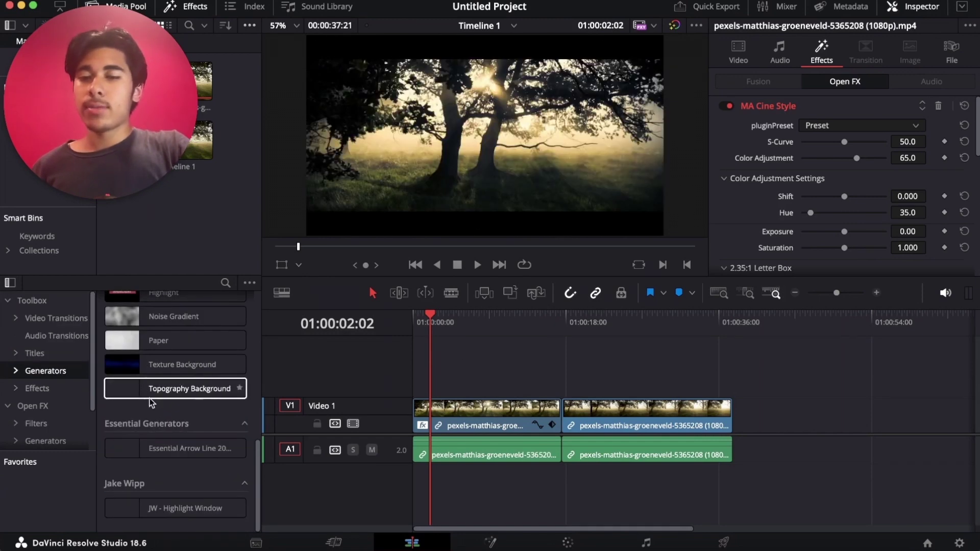
drag(159, 391, 443, 366)
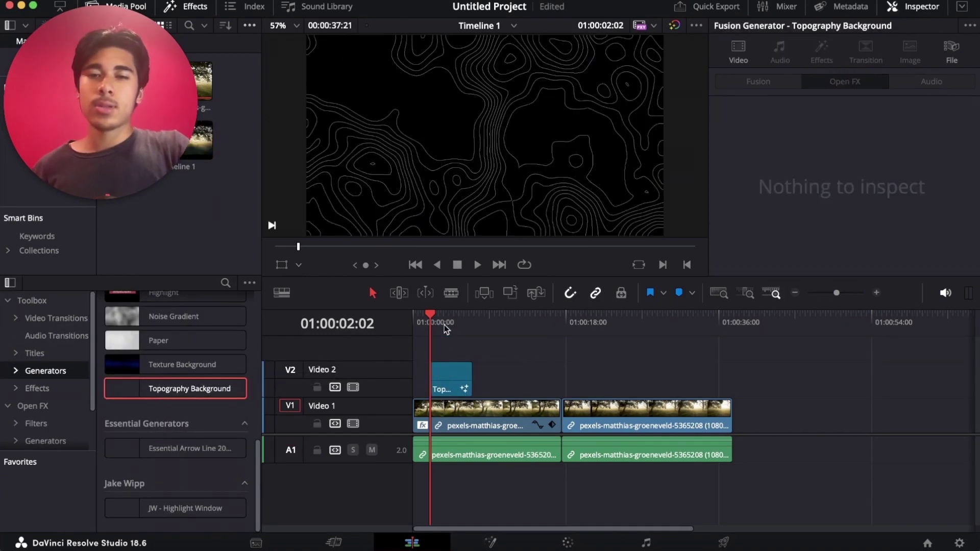
key(space)
key(space)
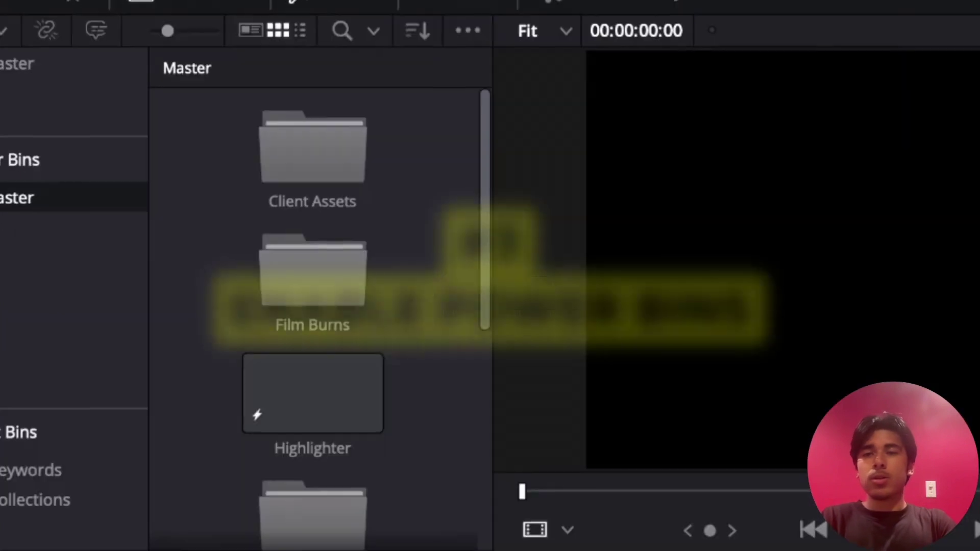
Step: Confirm Show Power Bins stays enabled in the Media Pool options and scroll to the Film Burns bin
click(467, 31)
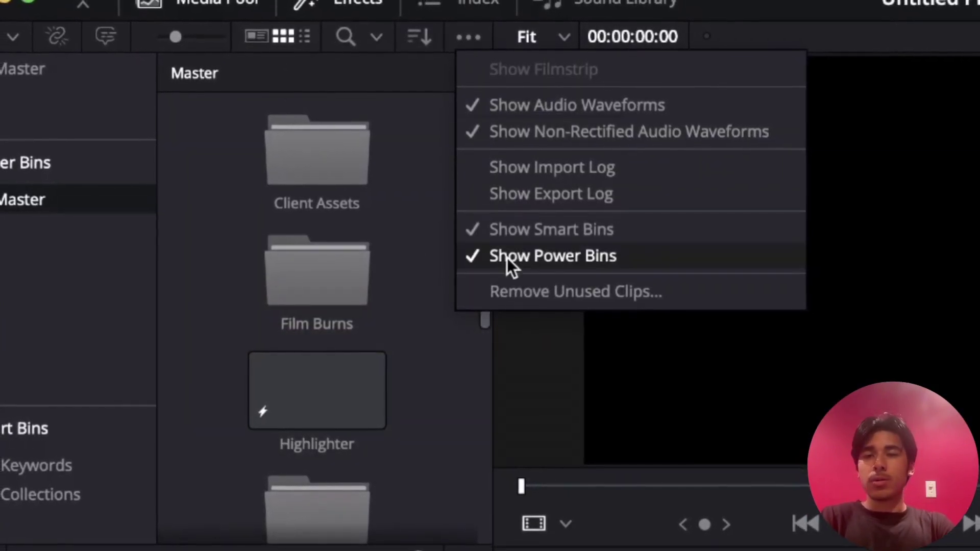
key(Escape)
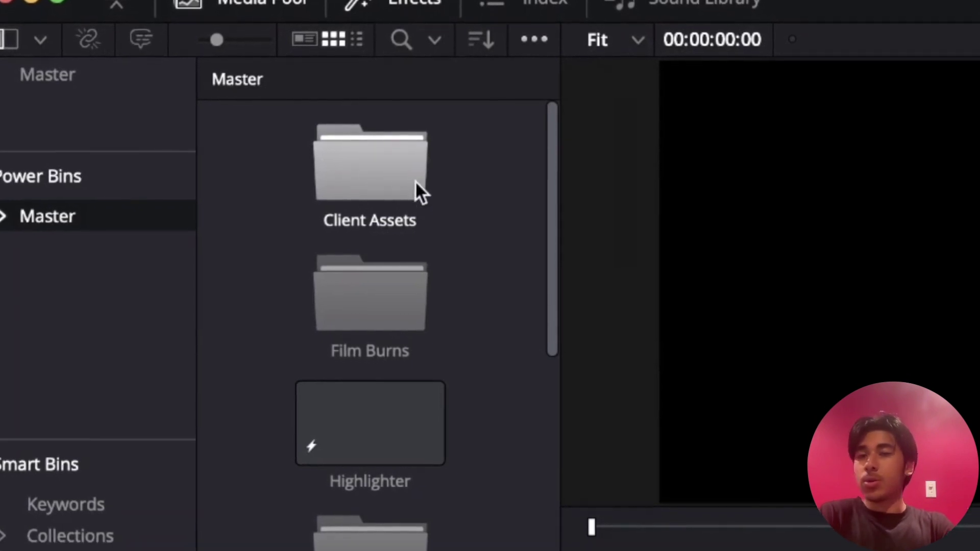
scroll(485, 313, down, 2)
scroll(485, 313, up, 2)
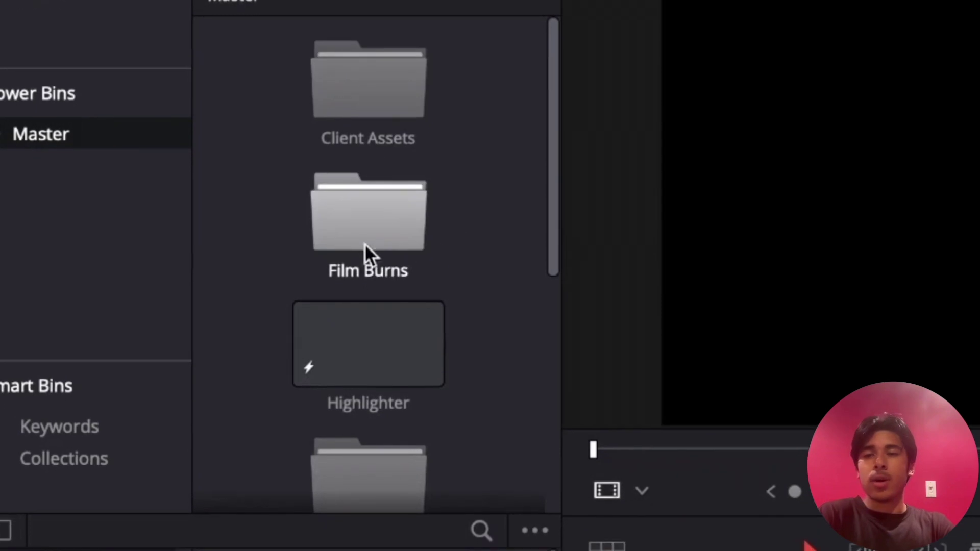
scroll(357, 242, down, 2)
scroll(353, 241, down, 10)
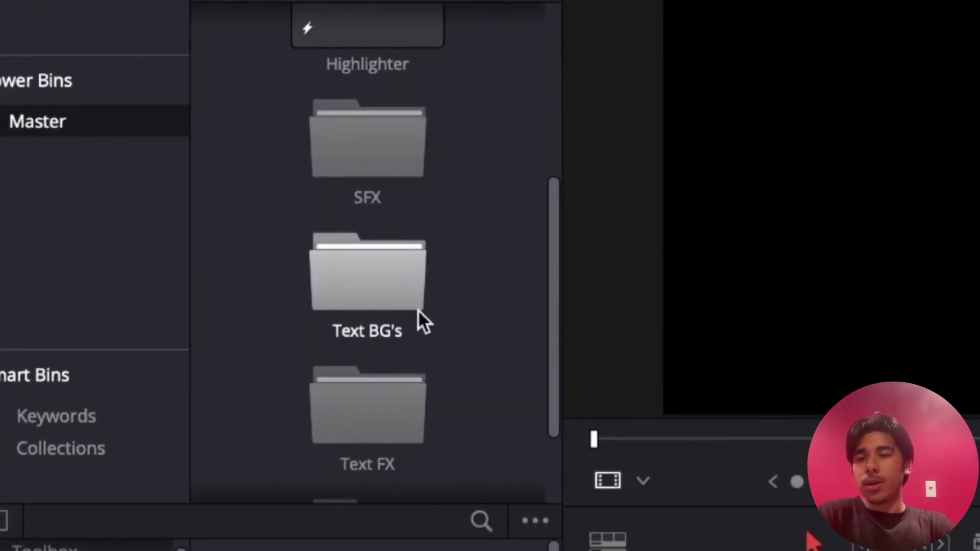
scroll(414, 413, up, 4)
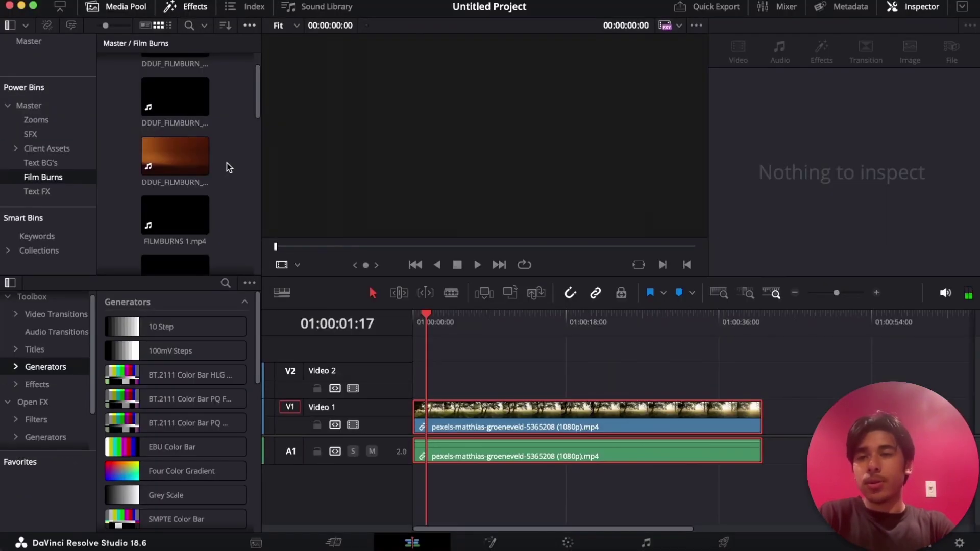
Step: Drop a film burn on the timeline near 20 seconds and open the Film Burns power bin
drag(143, 166, 576, 351)
click(576, 324)
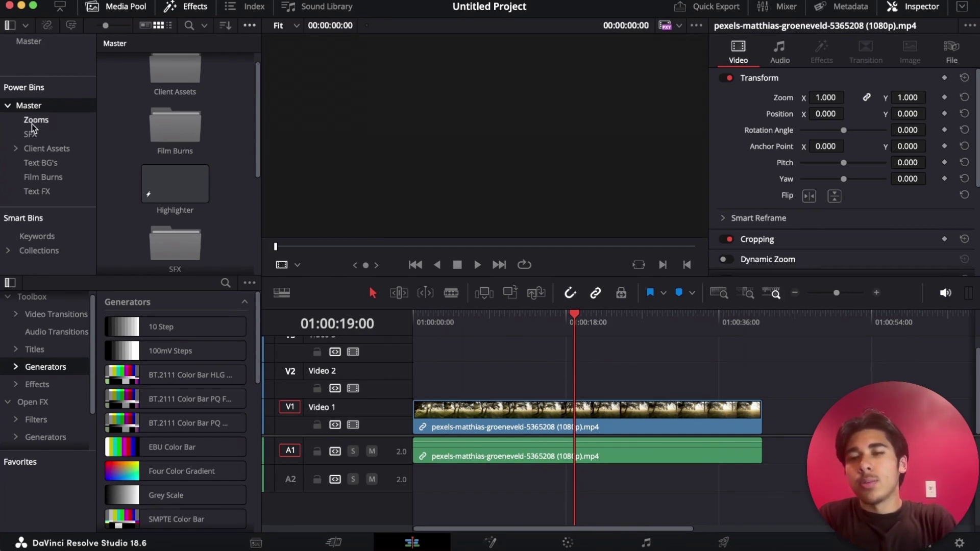
double_click(172, 126)
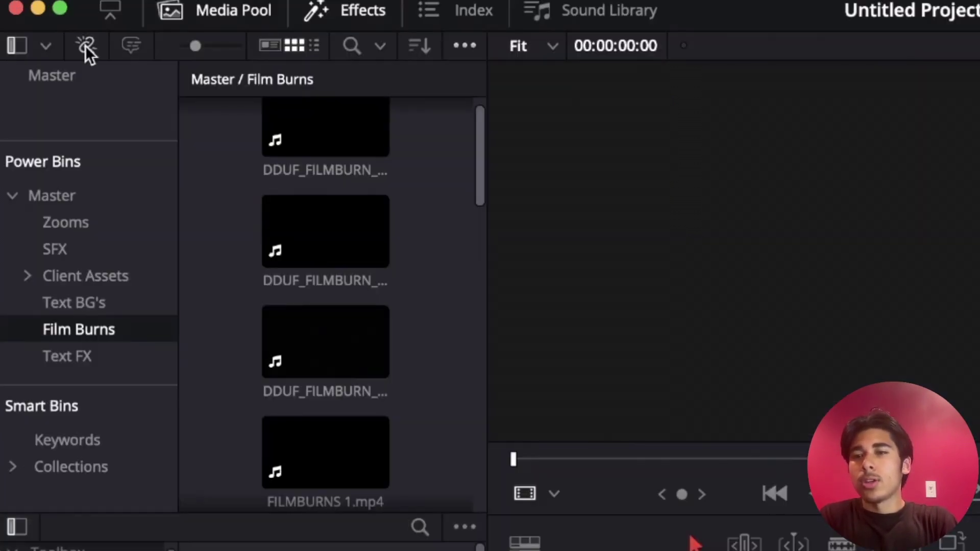
Step: Cancel Relink Media and place DDUF_FILMBURN_MEDIUM.mp4 on Video 2 at the forest clip's end
click(46, 24)
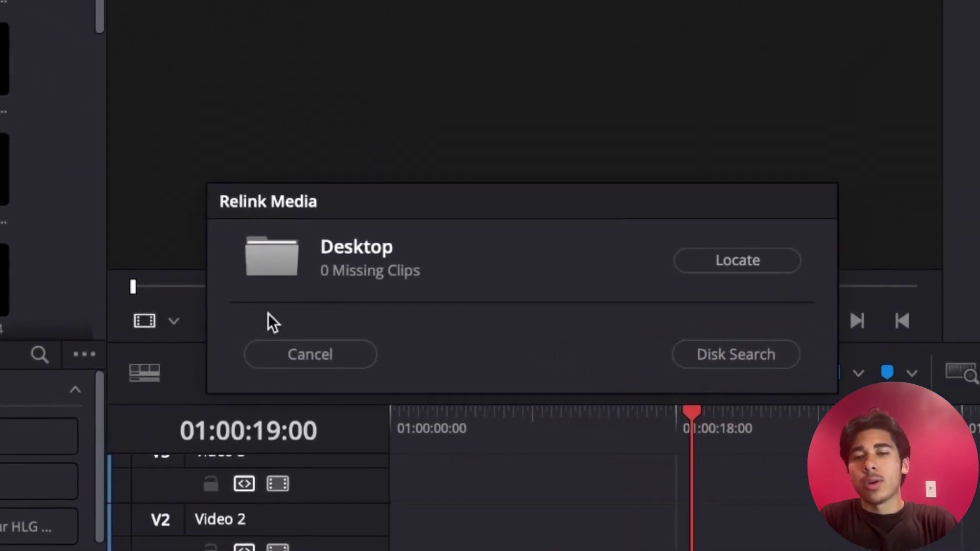
click(325, 356)
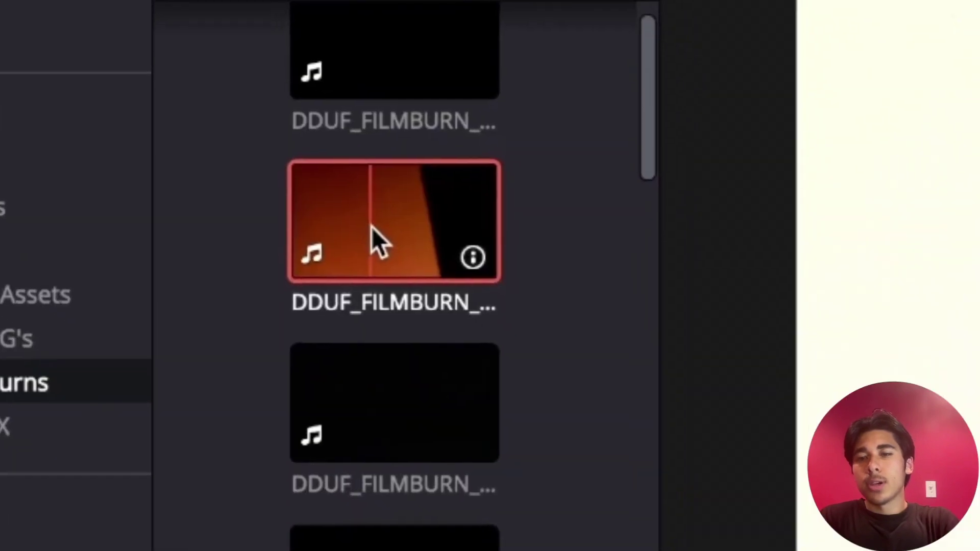
mouse_move(167, 125)
mouse_down()
mouse_move(569, 292)
mouse_move(720, 392)
mouse_up()
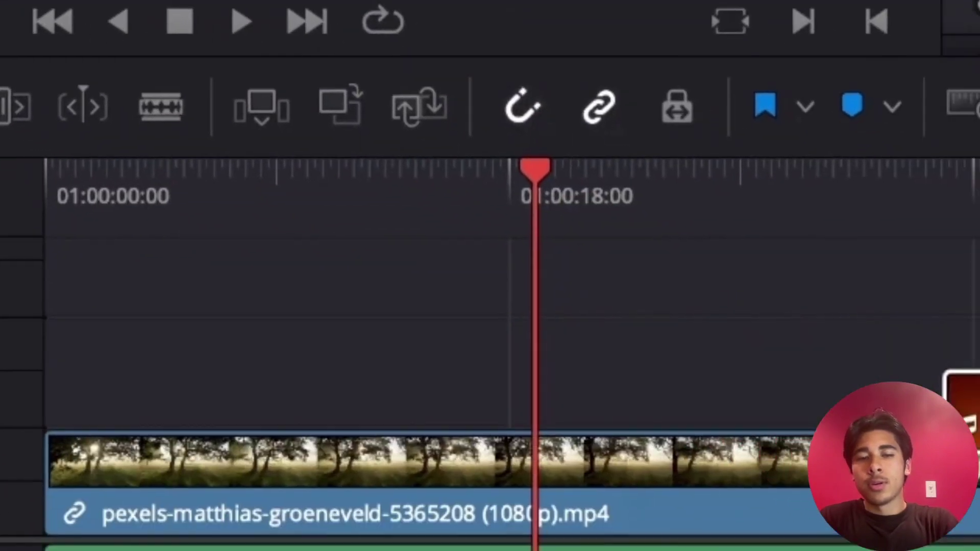
drag(959, 394, 979, 390)
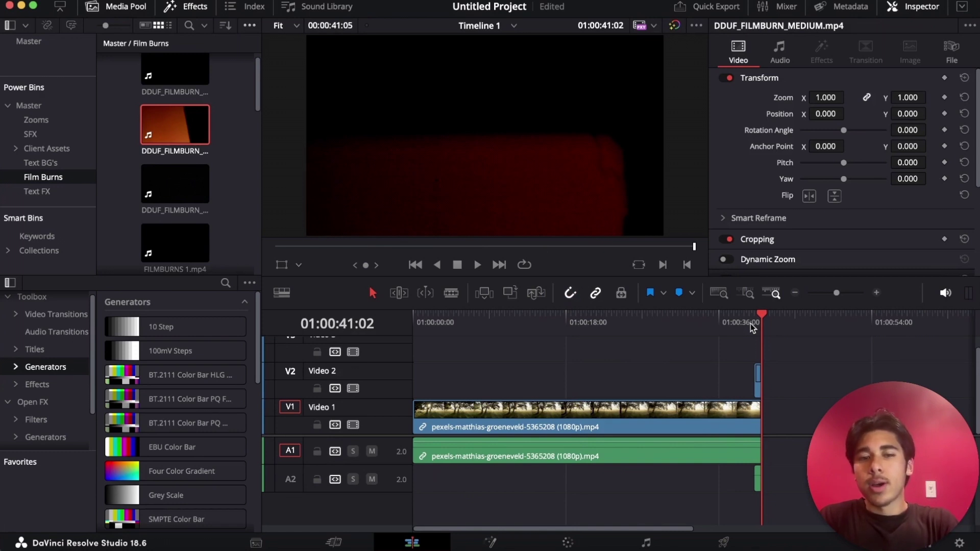
Step: Undo the film burn and add the Montserrat and NumCounter titles from Text FX to Video 2
key(super+z)
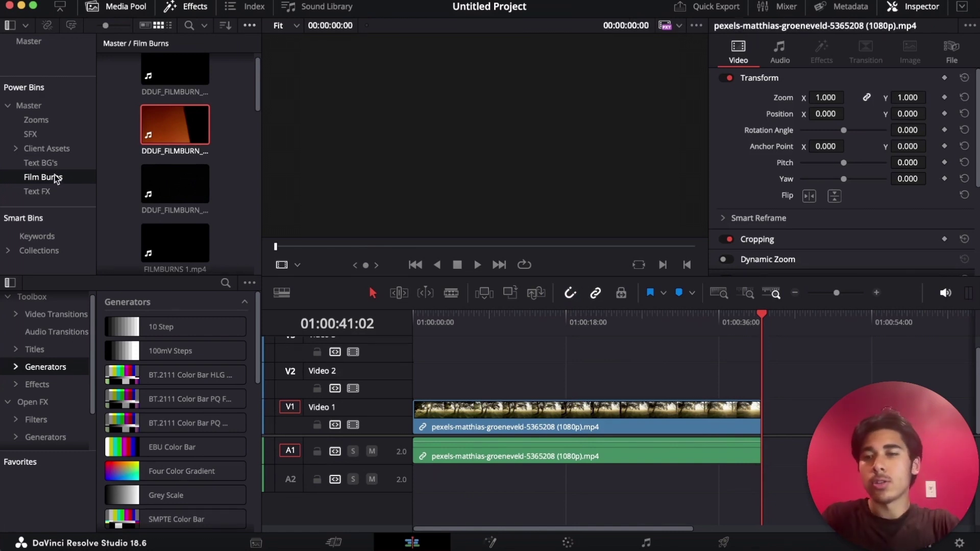
click(37, 191)
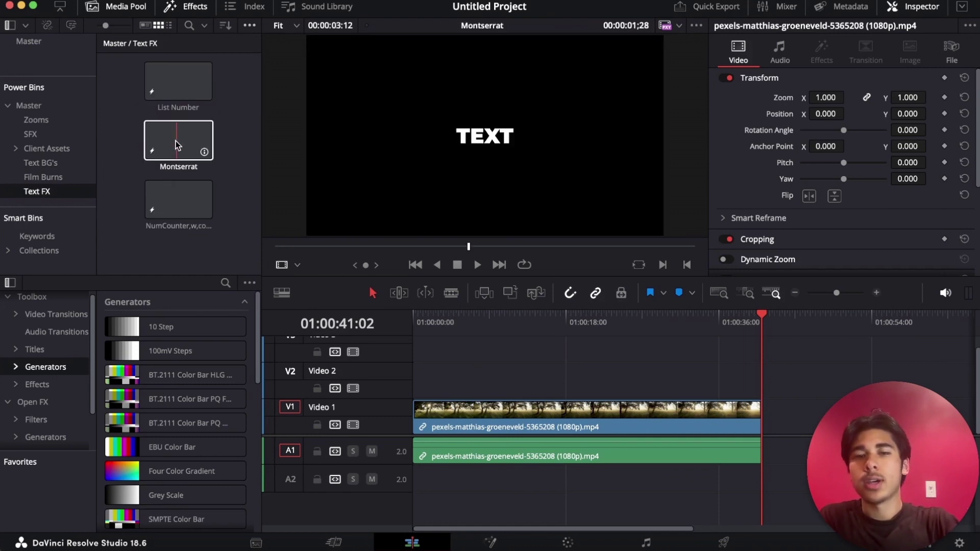
drag(176, 144, 746, 376)
click(739, 315)
drag(192, 201, 597, 387)
Step: Delete the NumCounter and Montserrat clips from Video 2 and save the project
click(601, 390)
key(BackSpace)
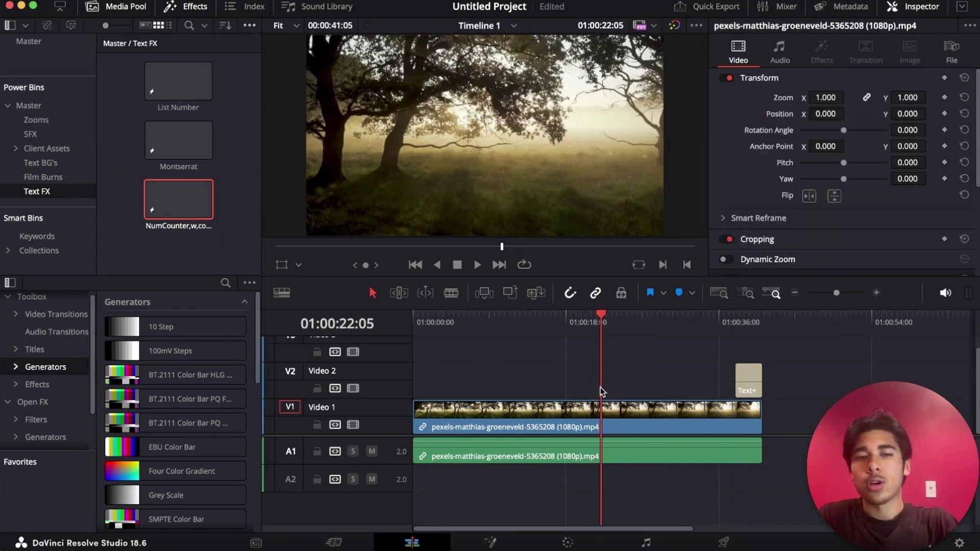
click(748, 374)
key(BackSpace)
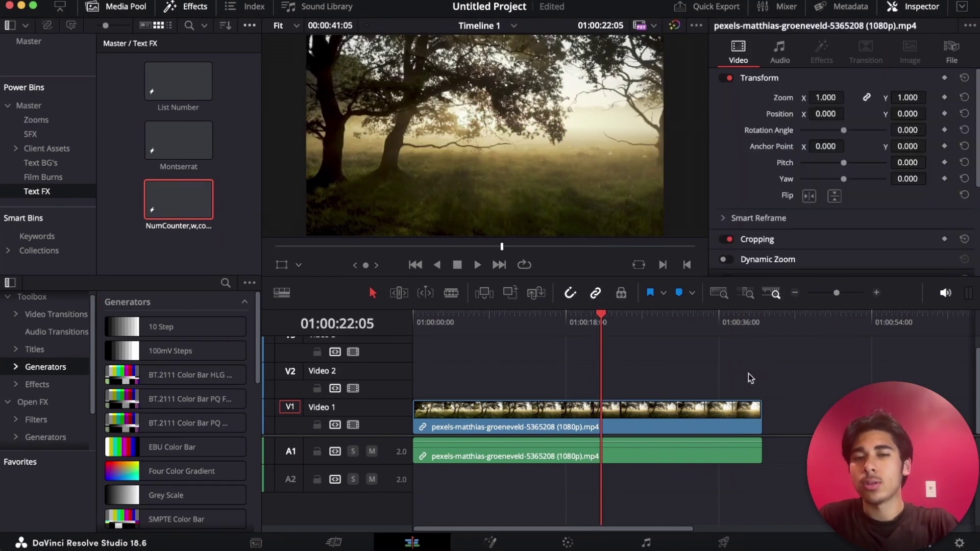
key(super+s)
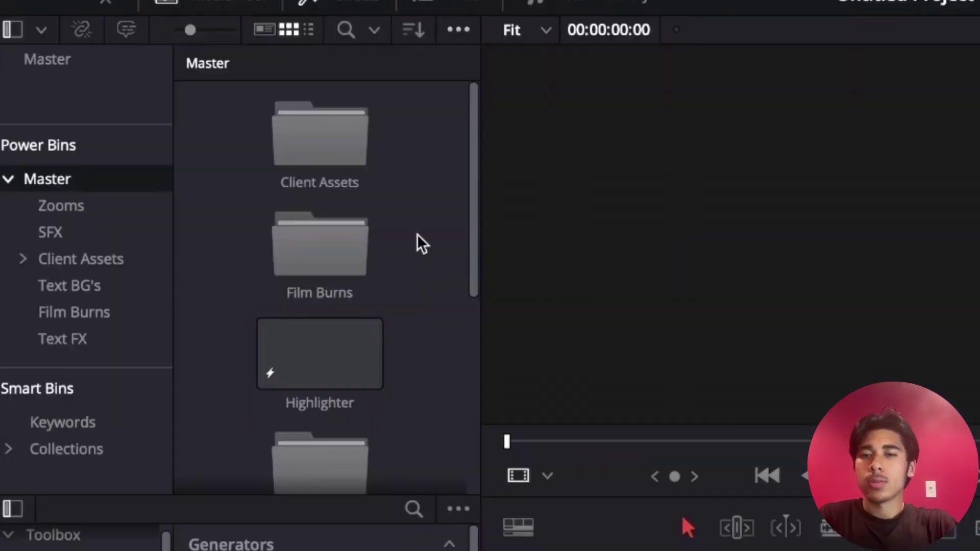
right_click(235, 210)
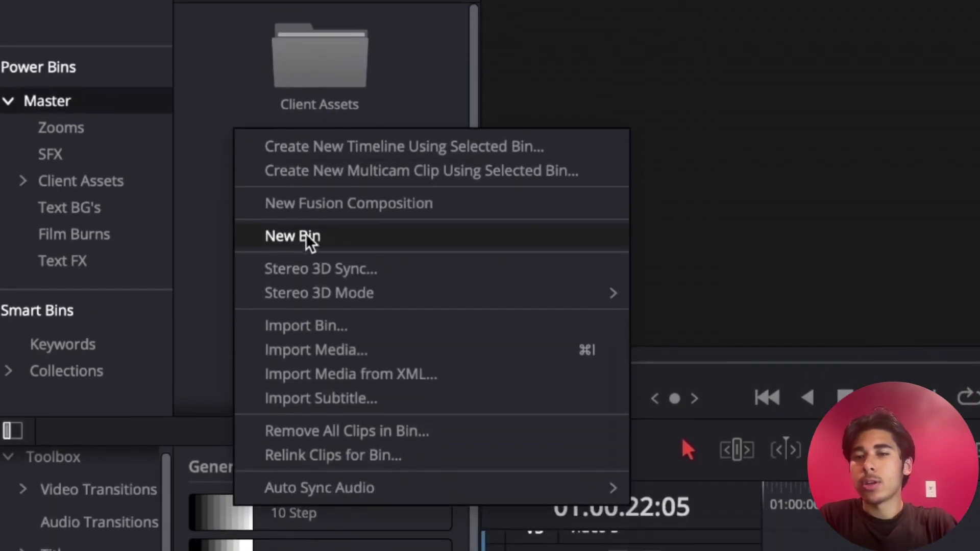
Step: Try an Adjustment Clip at the playhead zoomed to 1.9, then undo both changes
click(431, 80)
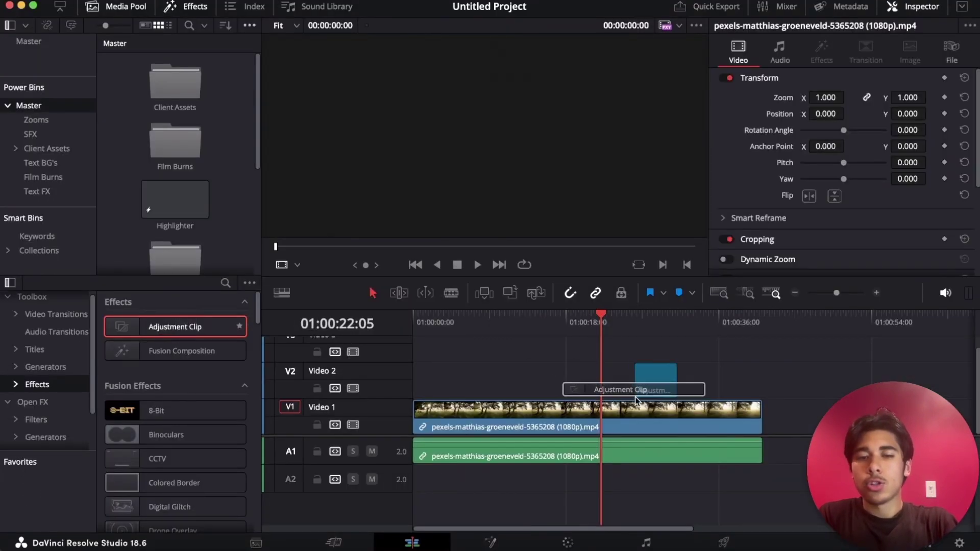
drag(637, 396, 604, 391)
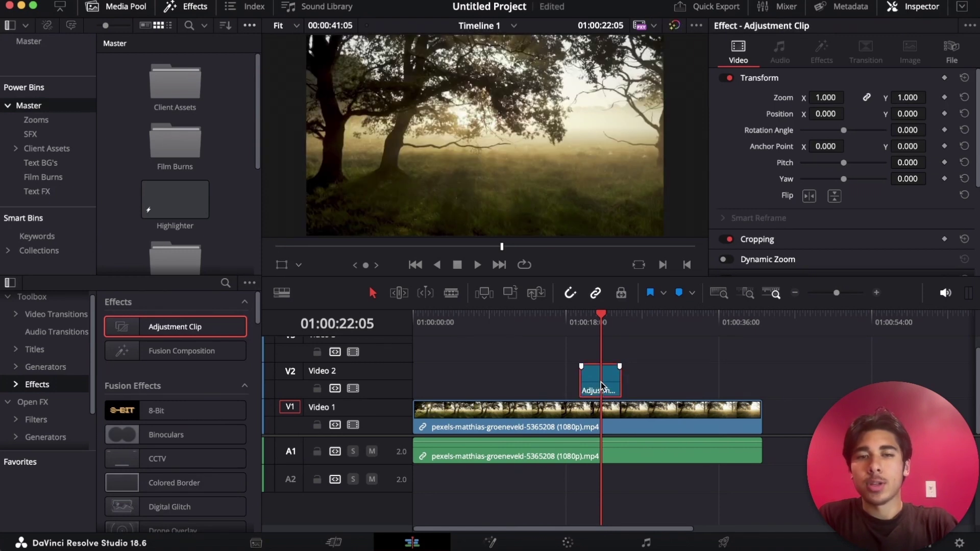
drag(826, 97, 882, 97)
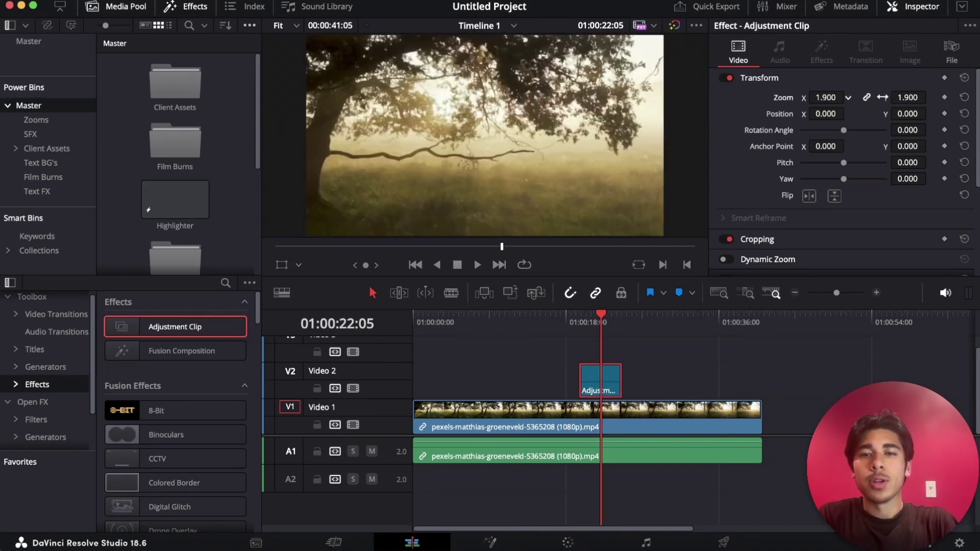
key(super+z)
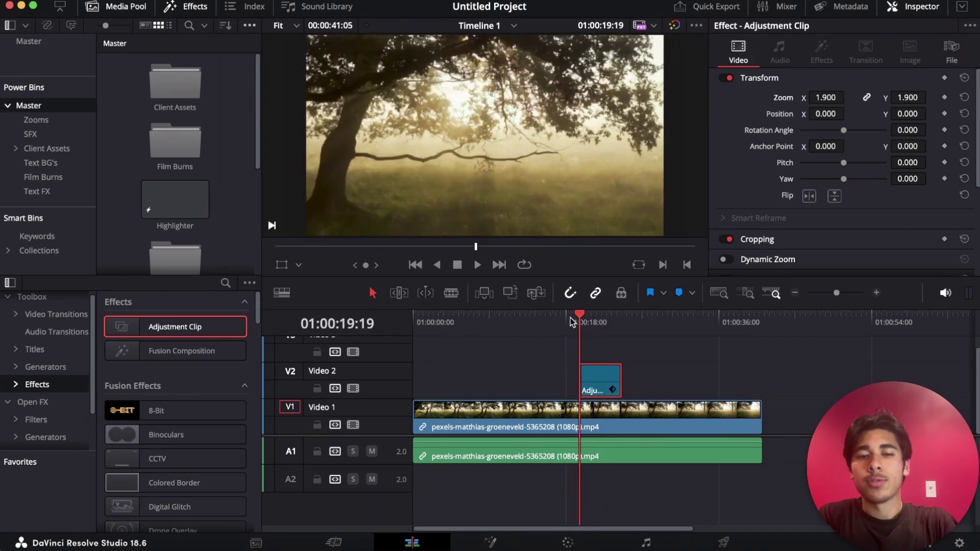
key(super+z)
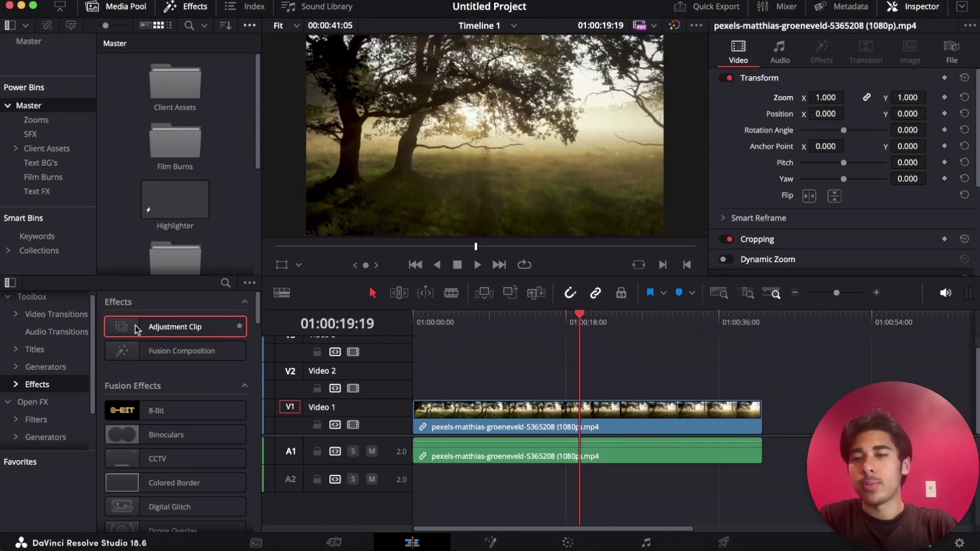
Step: Add an Adjustment Clip on Video 2 after the playhead, set its Zoom to 1.200, and preview it
drag(135, 329, 598, 389)
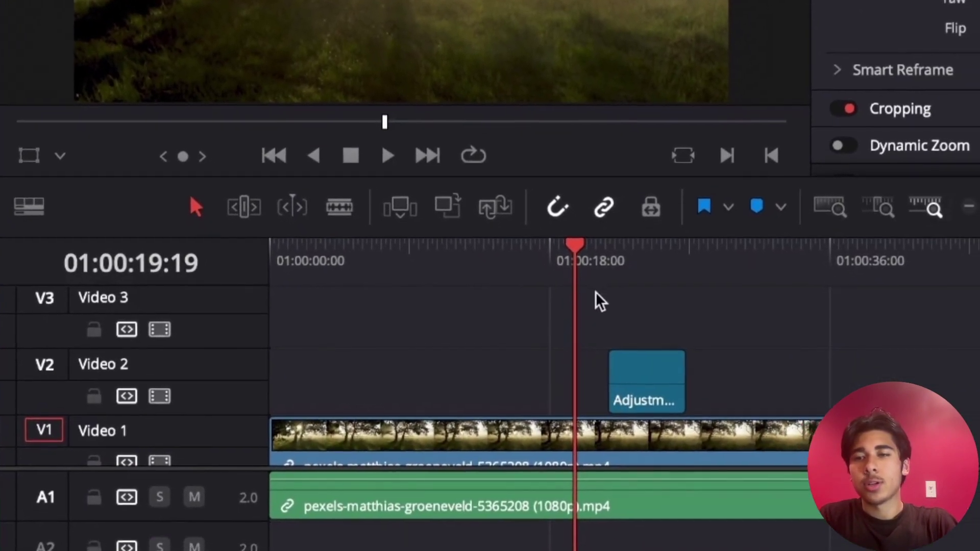
click(589, 260)
click(627, 363)
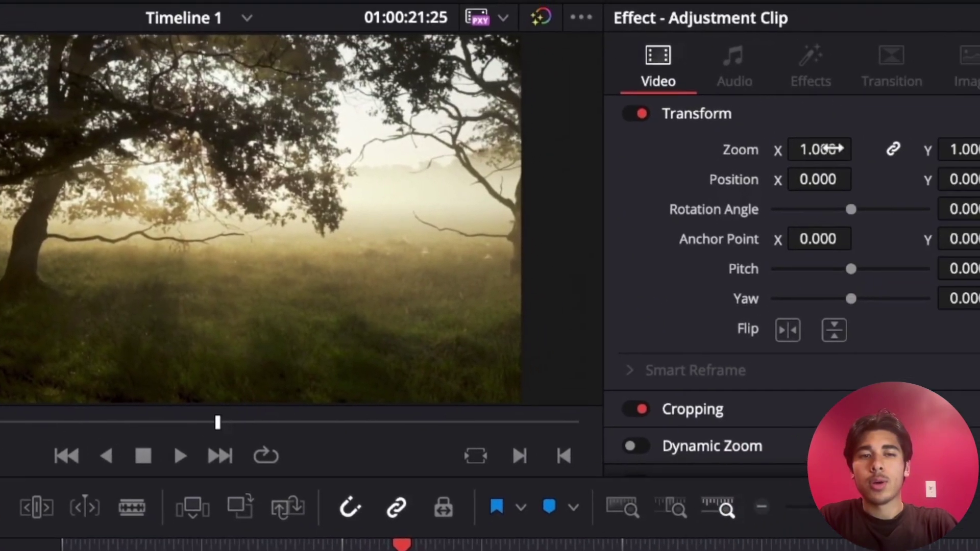
drag(832, 148, 862, 148)
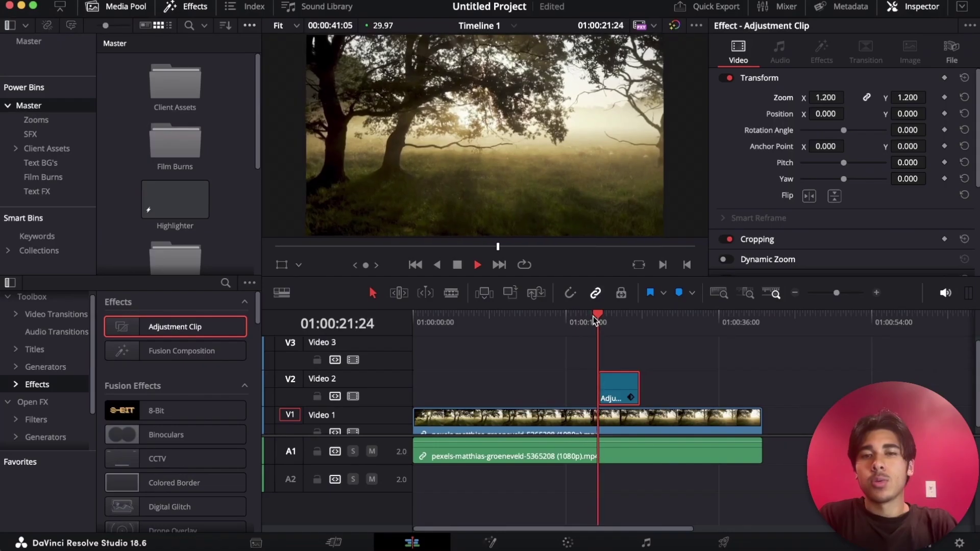
key(space)
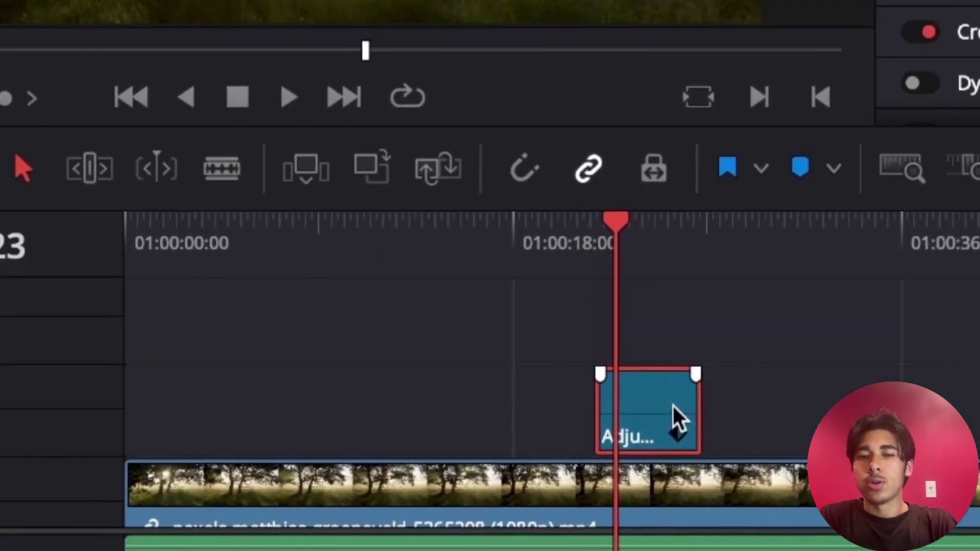
Step: Store the Adjustment Clip in the Master Power Bin and place the Zoom clip onto V2
drag(629, 394, 237, 147)
drag(91, 36, 536, 280)
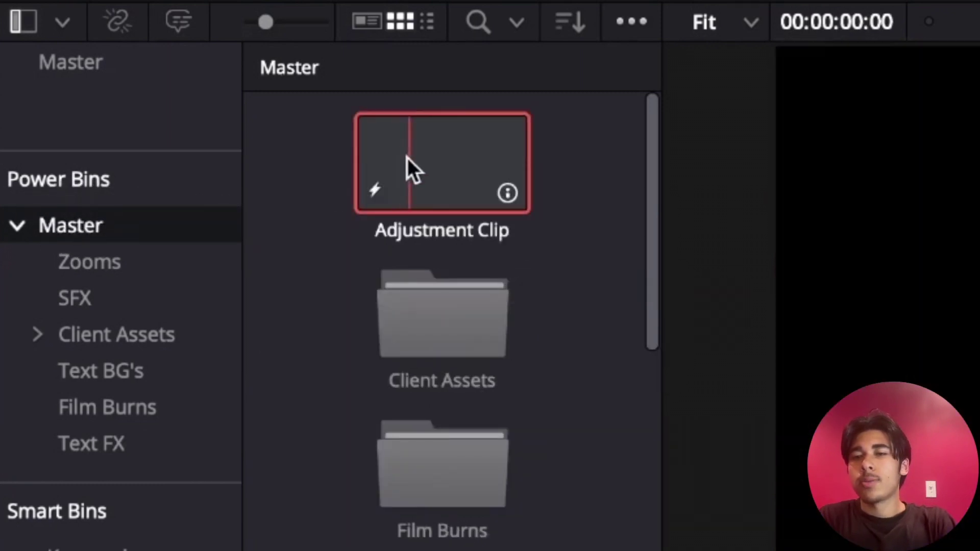
click(416, 225)
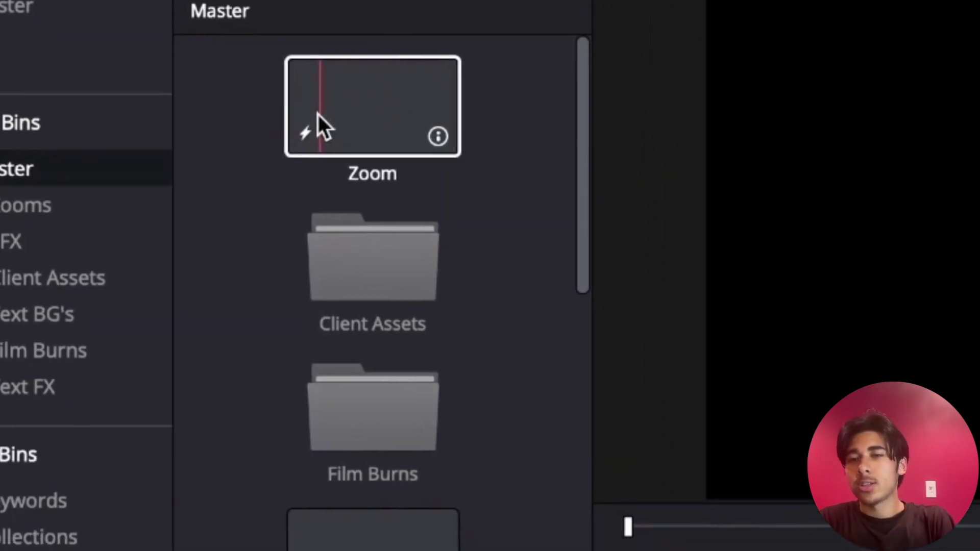
drag(390, 182, 642, 434)
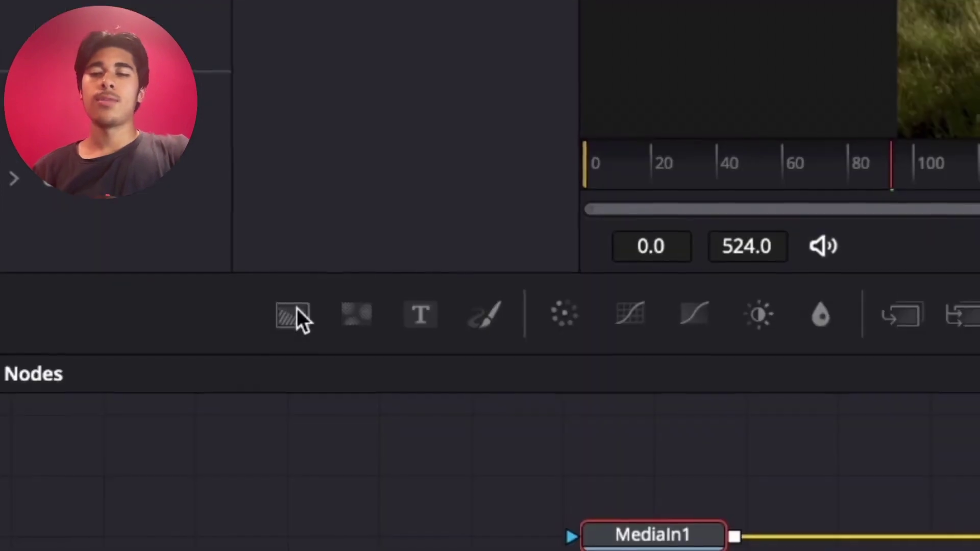
Step: Add a Background node and merge it into the MediaIn1–MediaOut1 connection
drag(123, 379, 235, 456)
drag(546, 483, 537, 436)
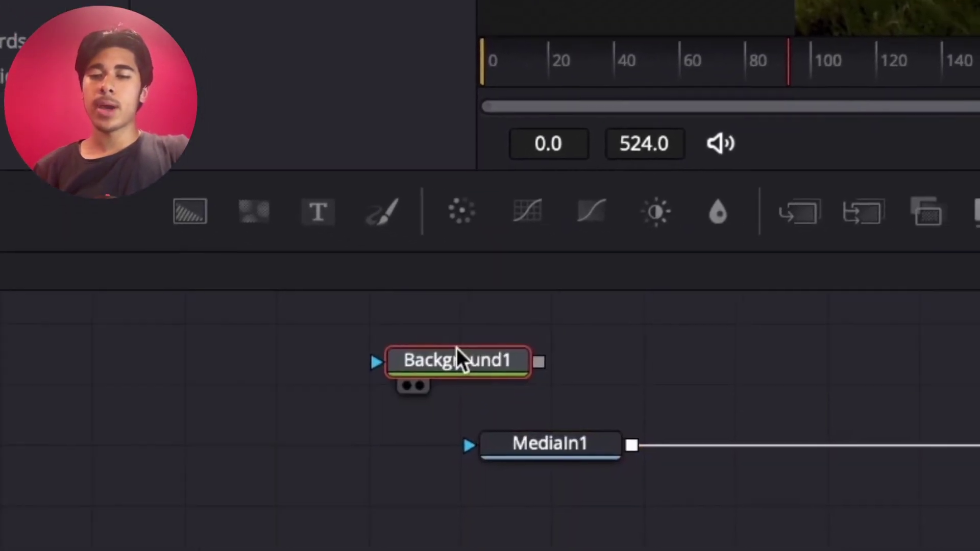
drag(619, 442, 730, 527)
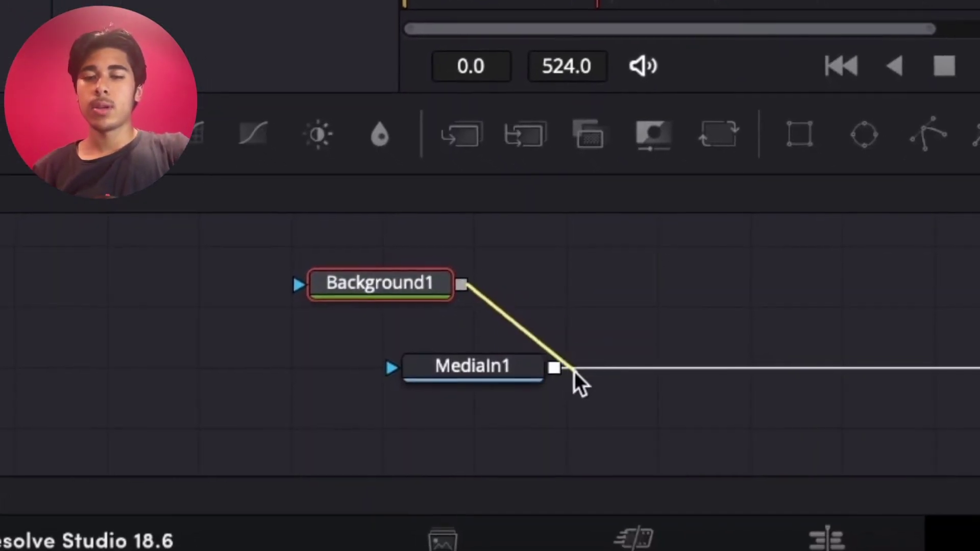
drag(574, 371, 553, 370)
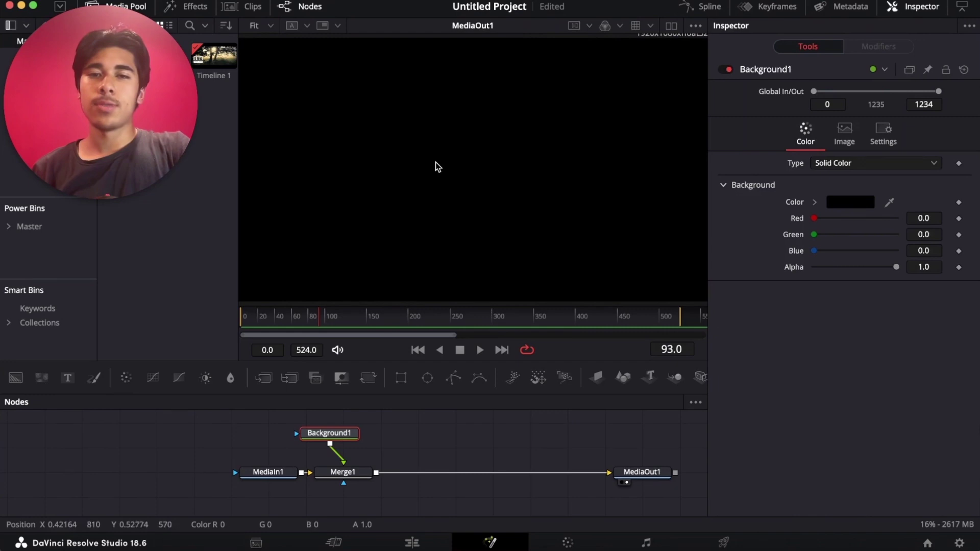
scroll(444, 173, down, 1)
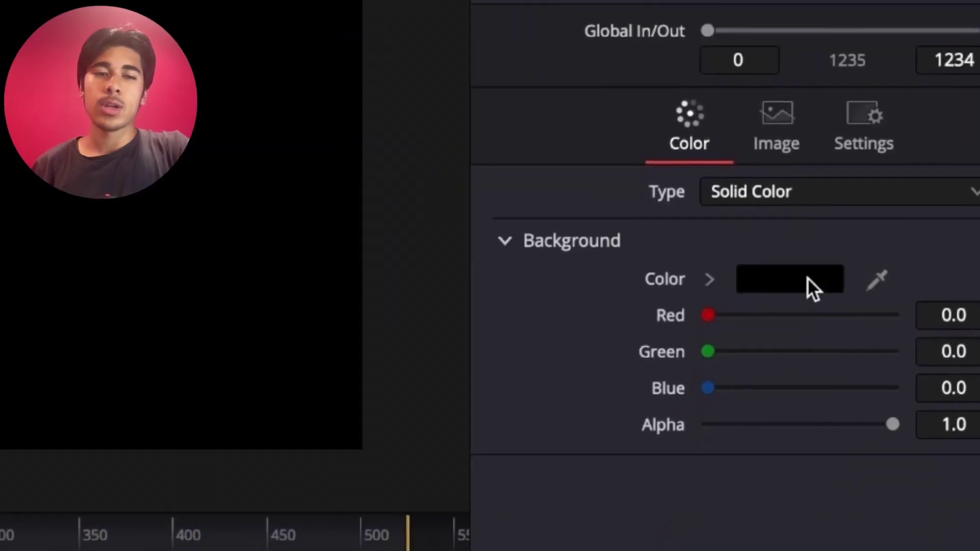
Step: Set Background1's colour to Blue and save it as the Background default
click(848, 201)
click(81, 363)
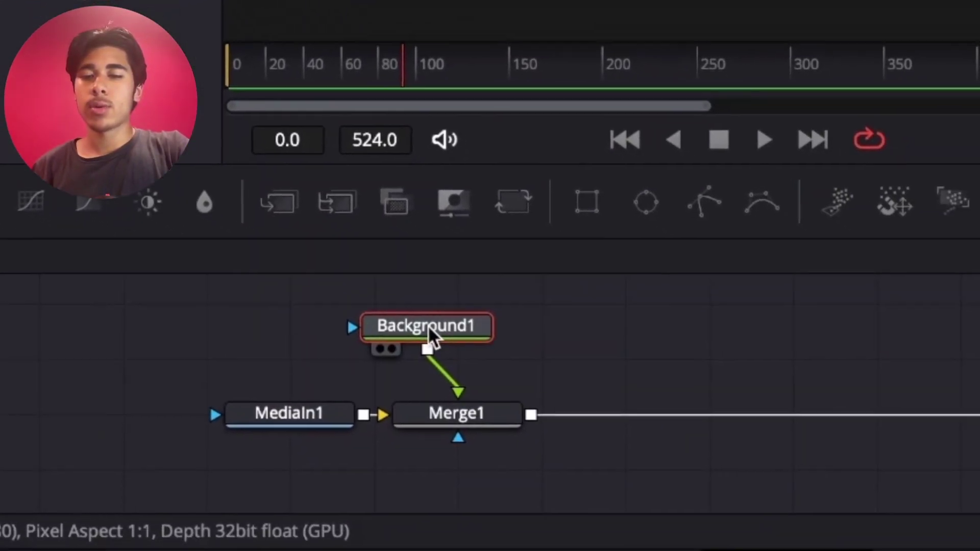
right_click(430, 336)
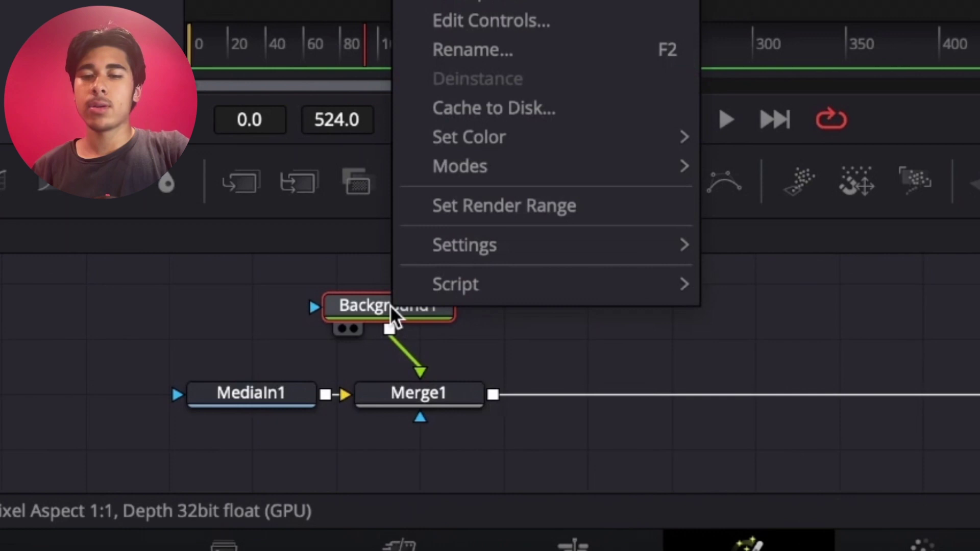
mouse_move(530, 227)
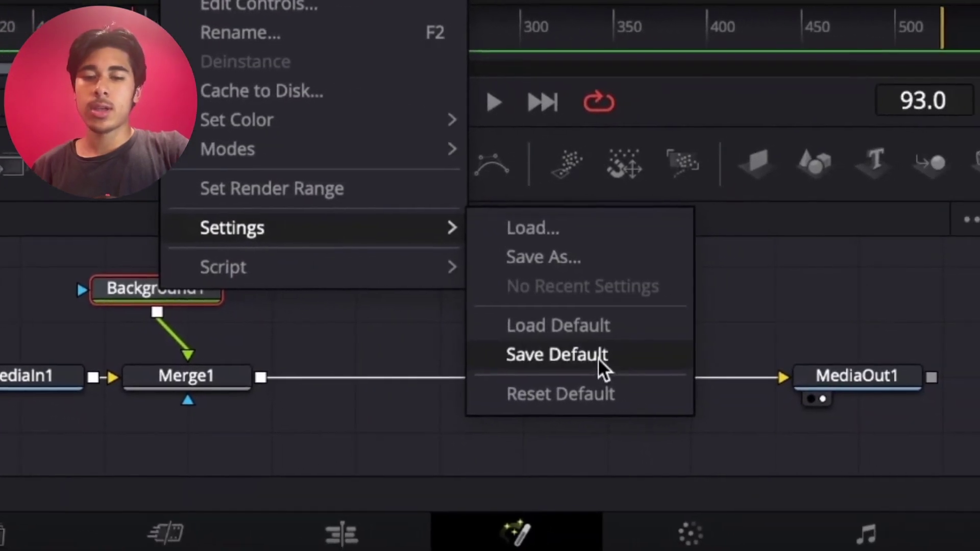
click(705, 364)
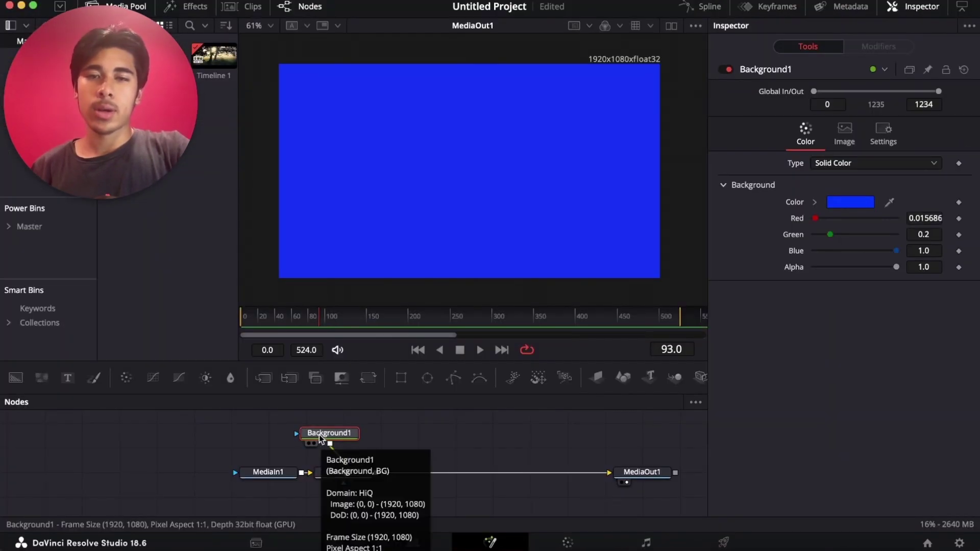
Step: Replace Background1 with a new Background node, now blue by default, and store its settings as default
key(Delete)
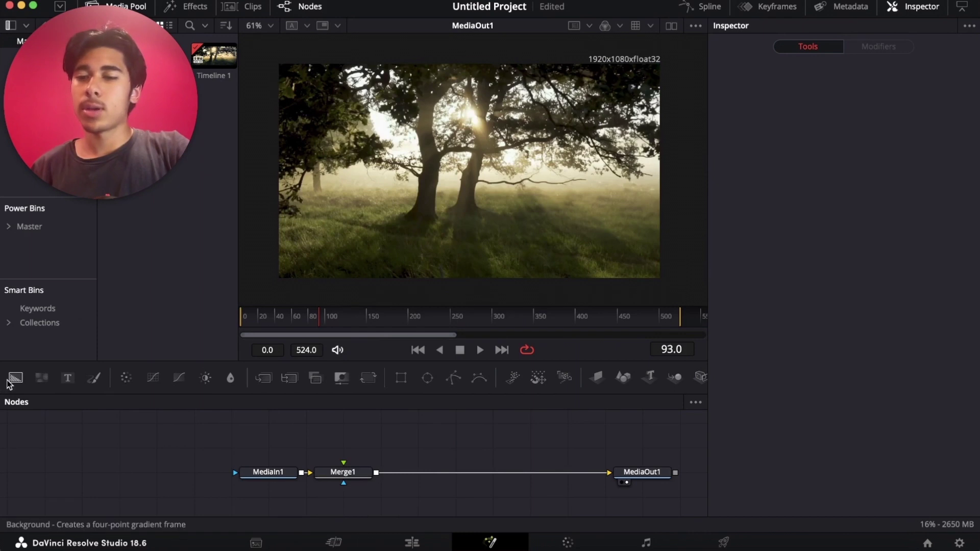
drag(290, 448, 356, 489)
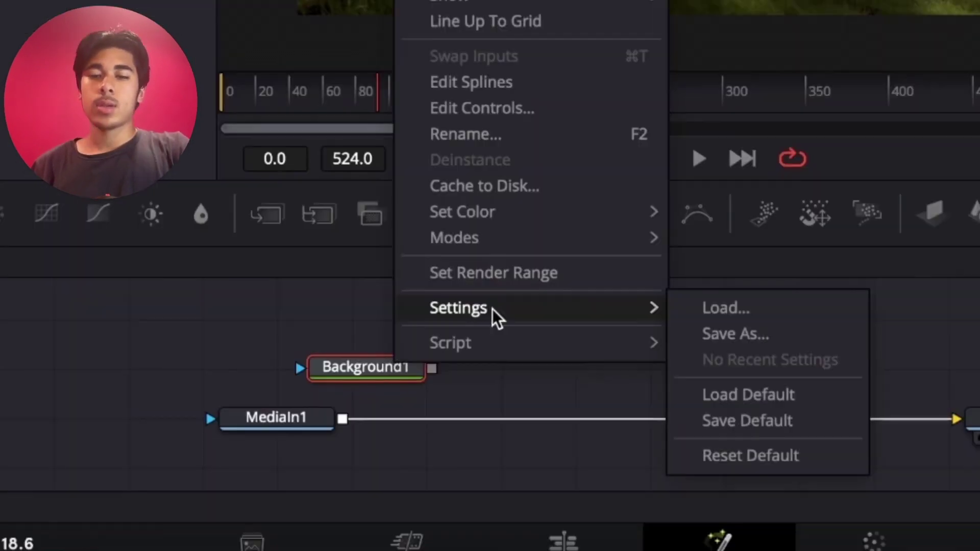
mouse_move(472, 307)
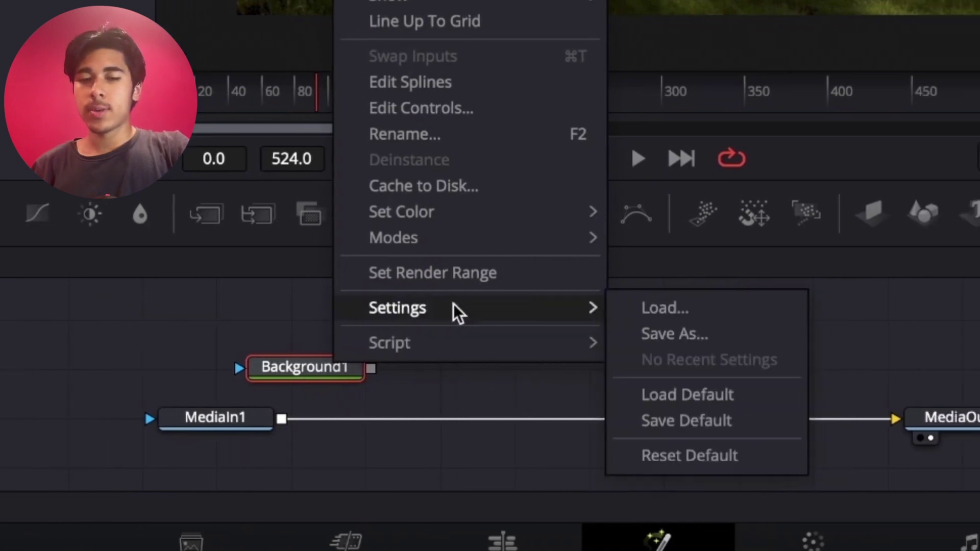
click(715, 418)
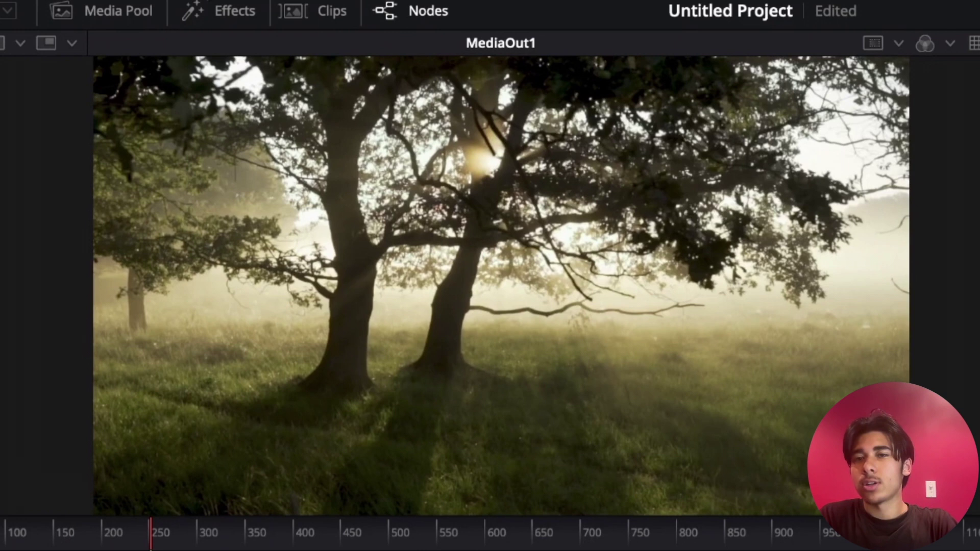
Step: Show the Edit templates under Templates in the Effects library
click(224, 10)
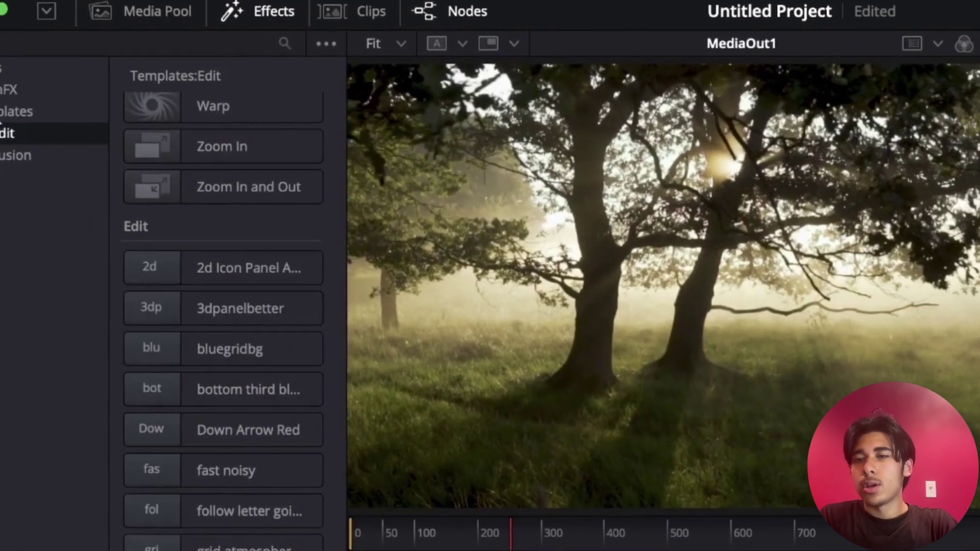
click(30, 112)
click(10, 112)
click(11, 112)
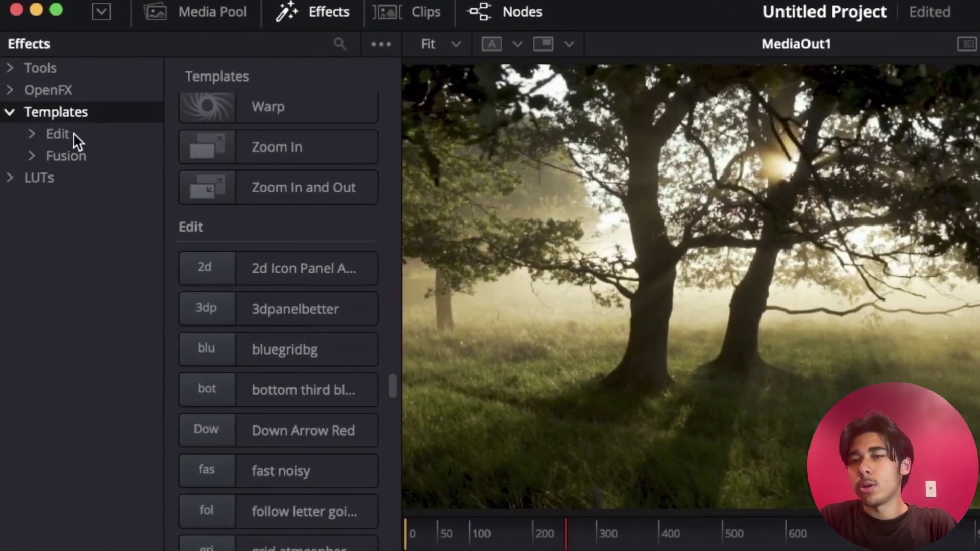
click(53, 133)
scroll(302, 152, down, 5)
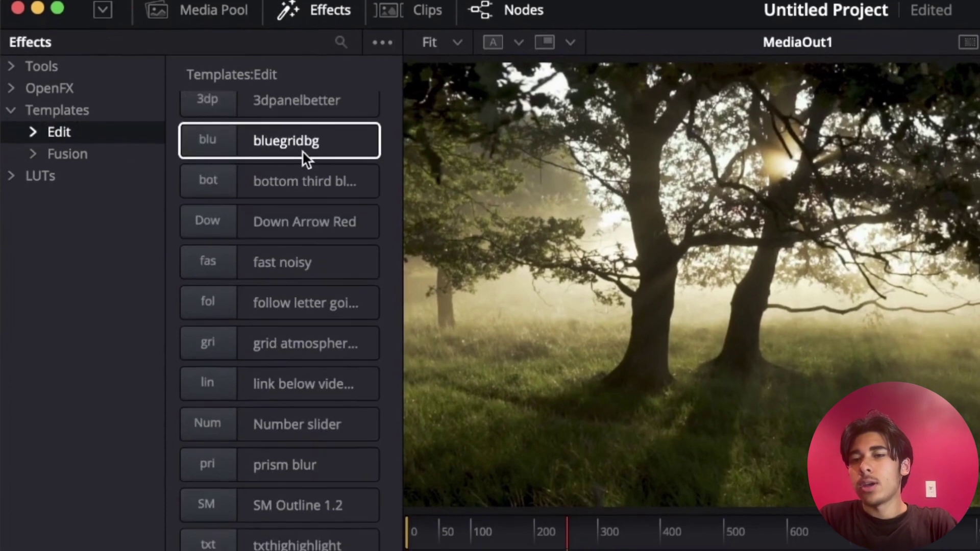
scroll(293, 306, up, 7)
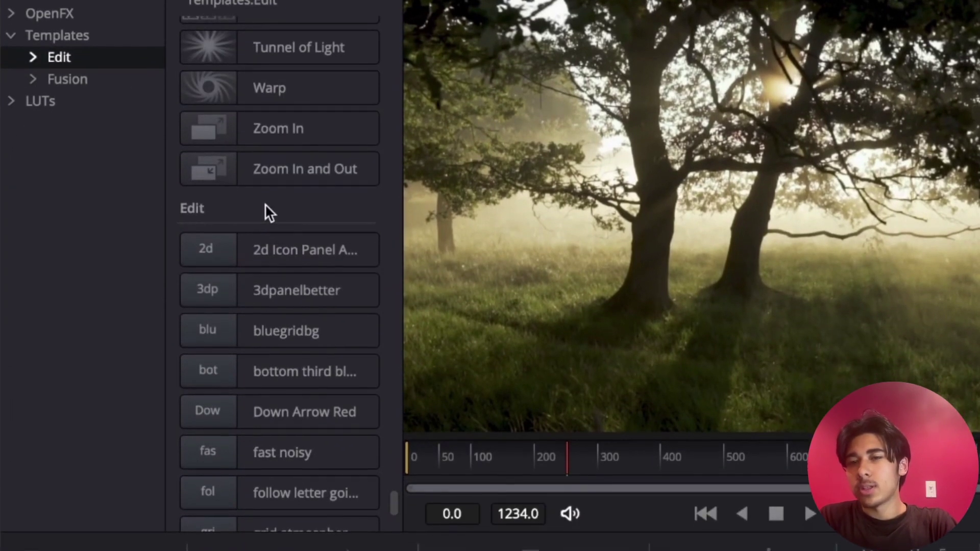
Step: Reveal the Edit templates folder in Finder, then close the Finder window
right_click(265, 217)
click(322, 232)
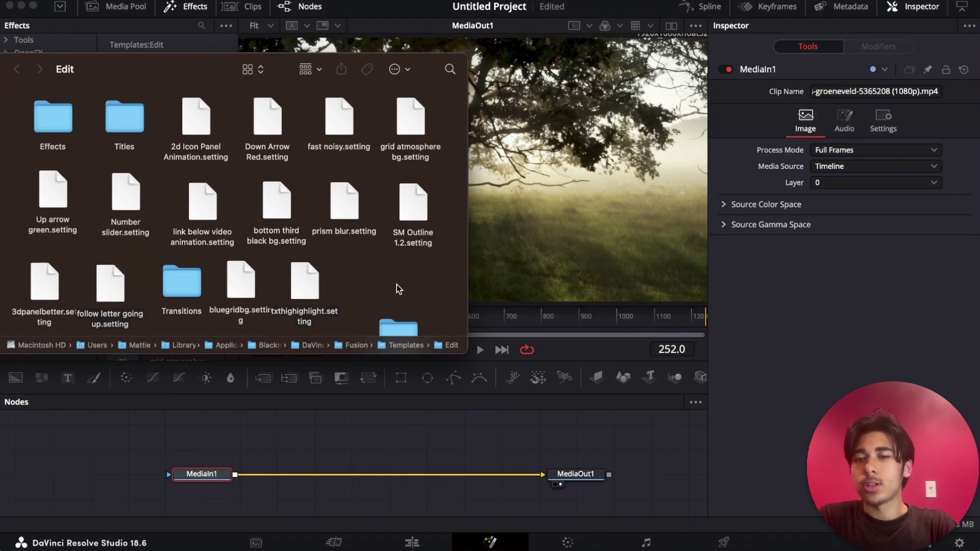
key(super+w)
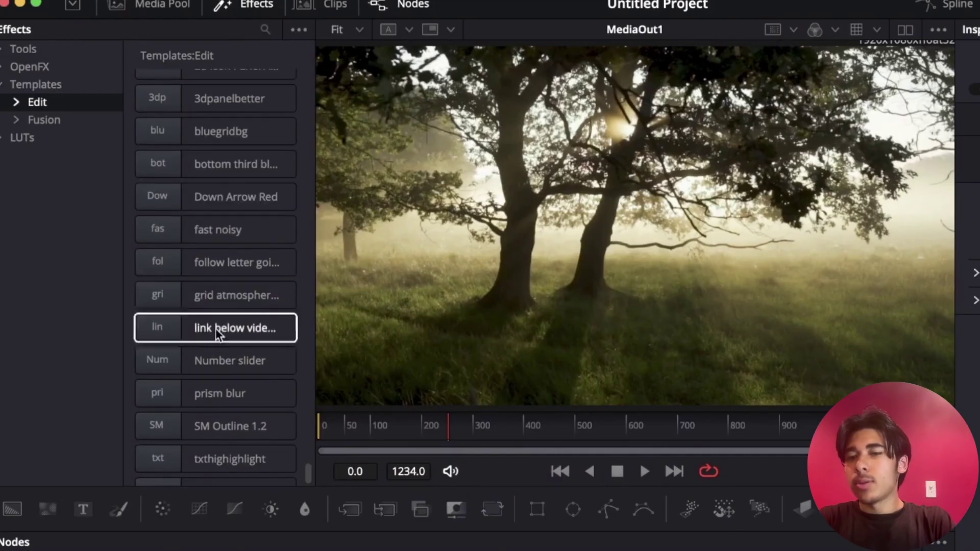
scroll(212, 391, down, 1)
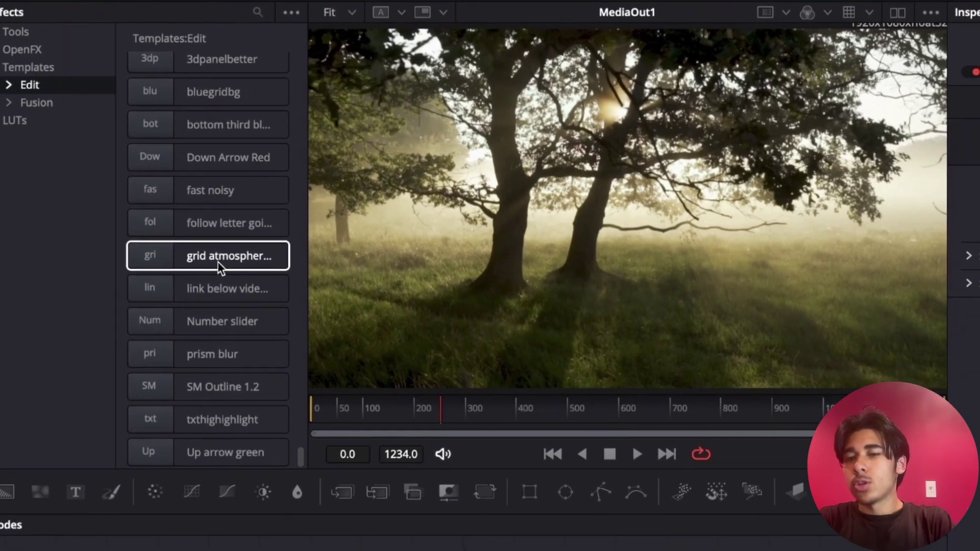
Step: Add the grid atmosphere bg template and feed Grain1 into MediaOut1 instead of MediaIn1
click(225, 276)
drag(221, 254, 729, 550)
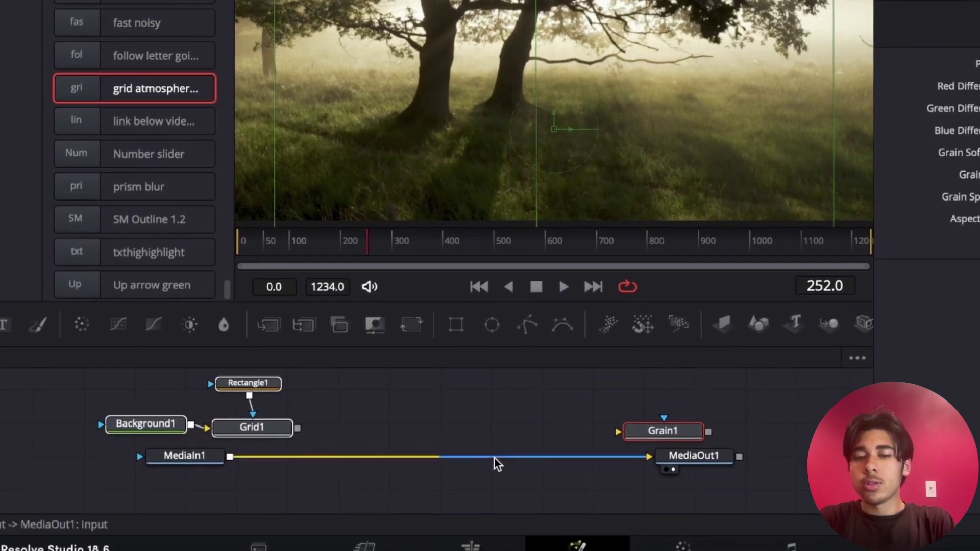
drag(497, 465, 420, 474)
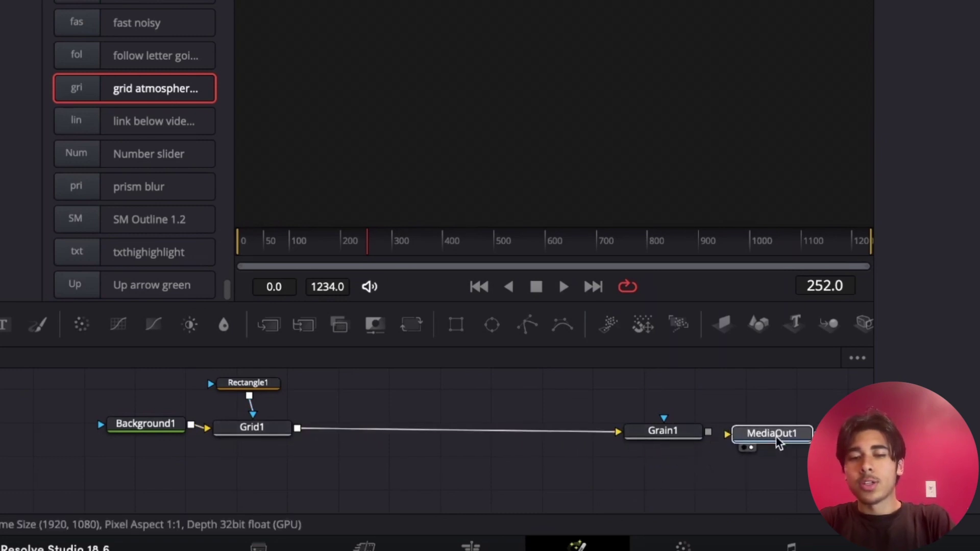
drag(751, 435, 778, 433)
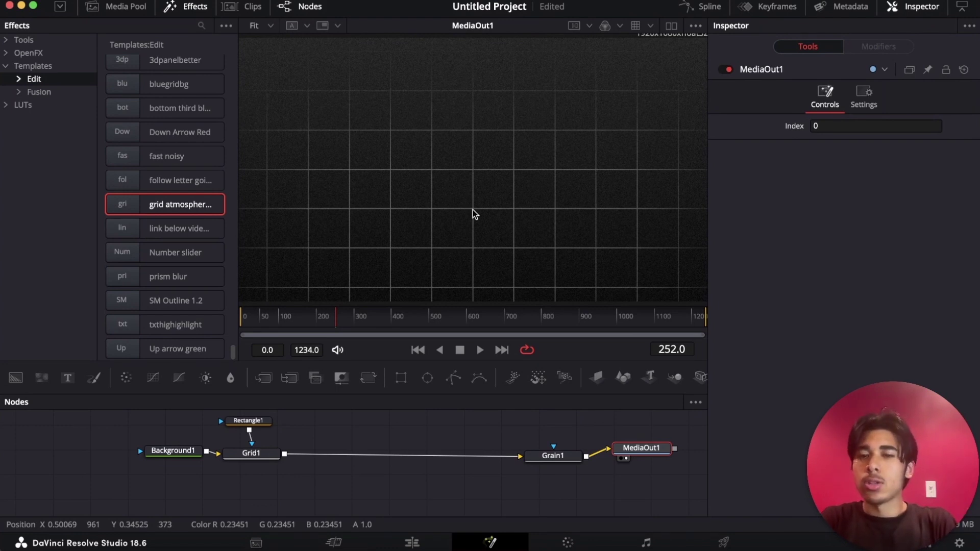
scroll(570, 490, up, 2)
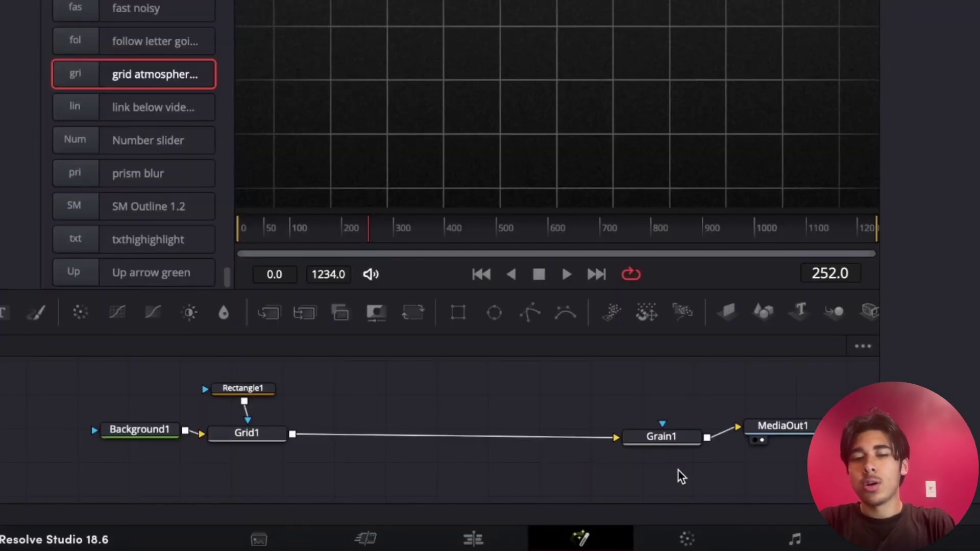
Step: Select Background1, Rectangle1, Grid1 and Grain1 and save them as a Settings .setting file
drag(562, 493, 137, 416)
drag(89, 363, 90, 364)
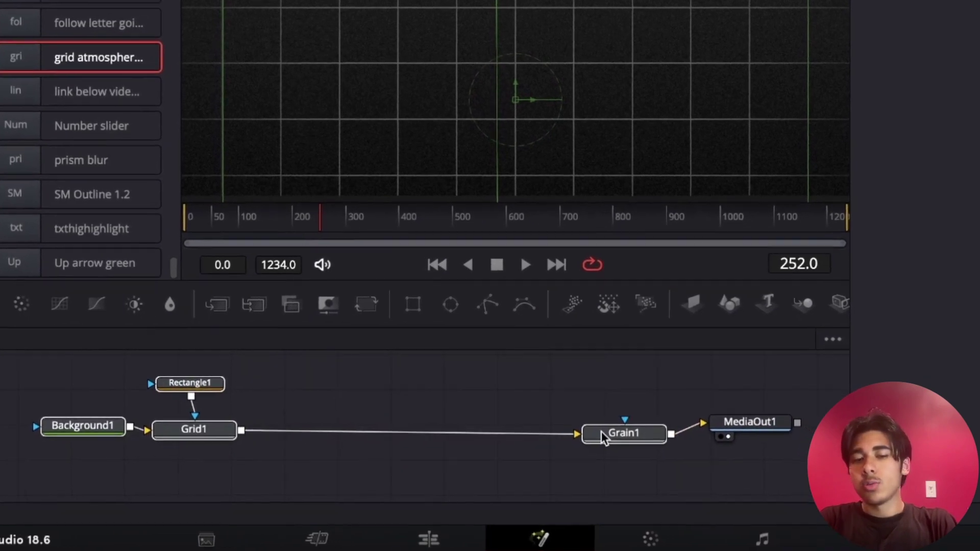
right_click(612, 435)
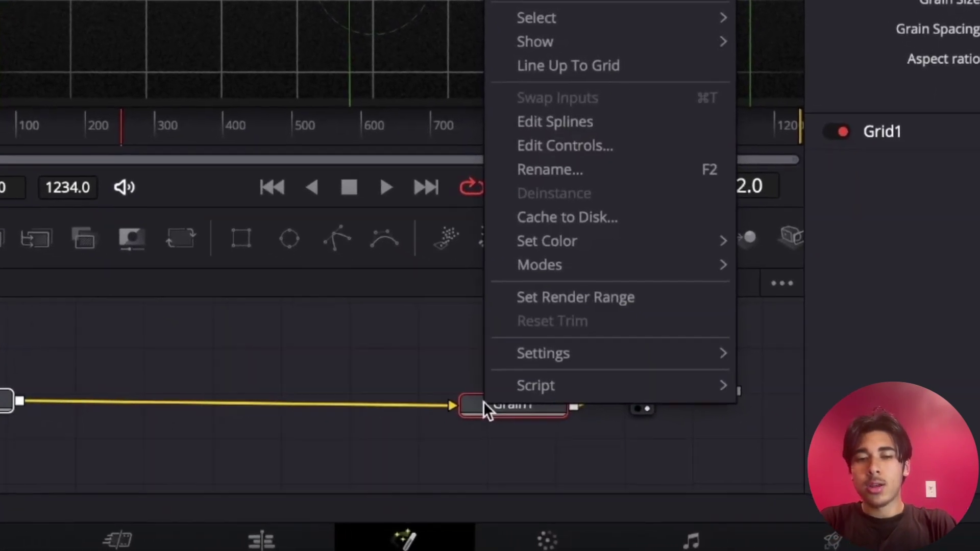
mouse_move(619, 376)
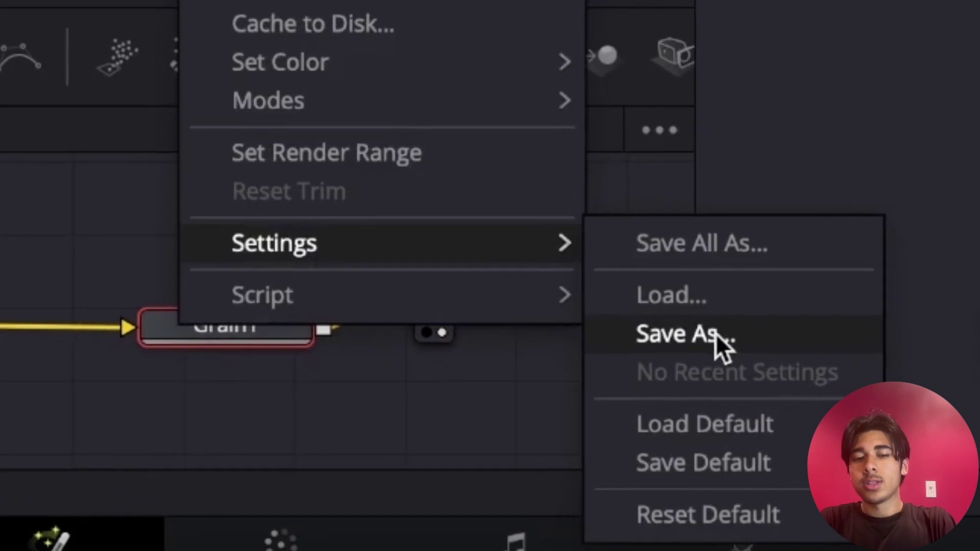
click(715, 339)
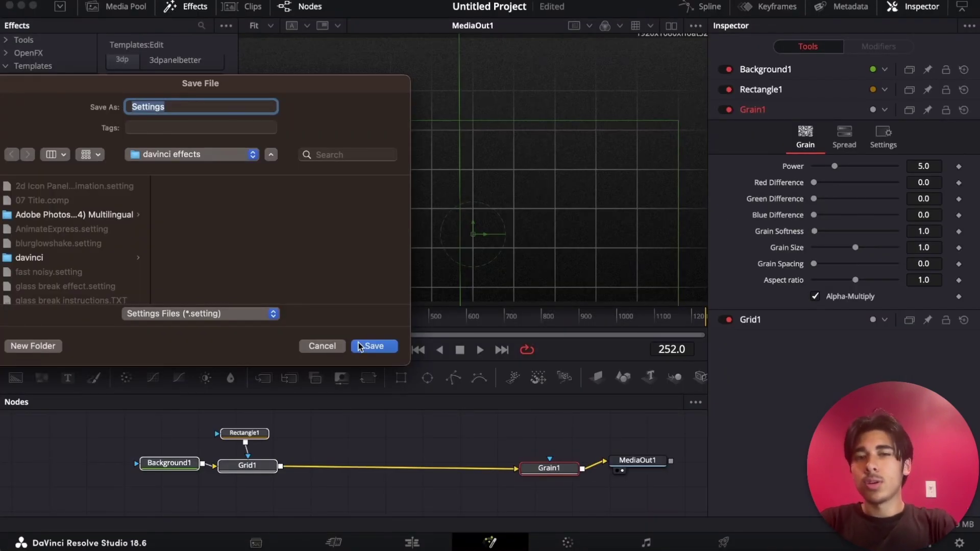
click(374, 347)
Step: Locate the grid atmosphere bg.setting file on disk with Show Folder
right_click(225, 185)
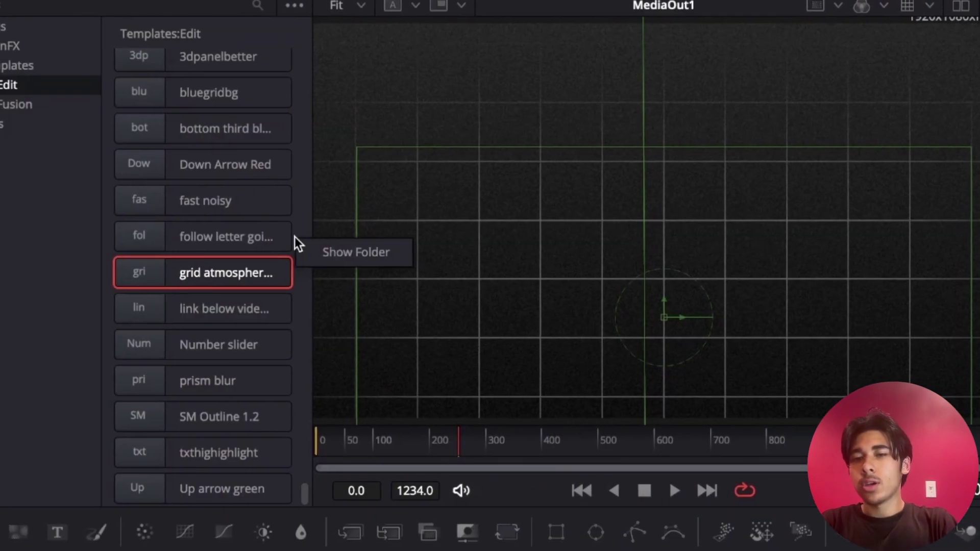
click(341, 251)
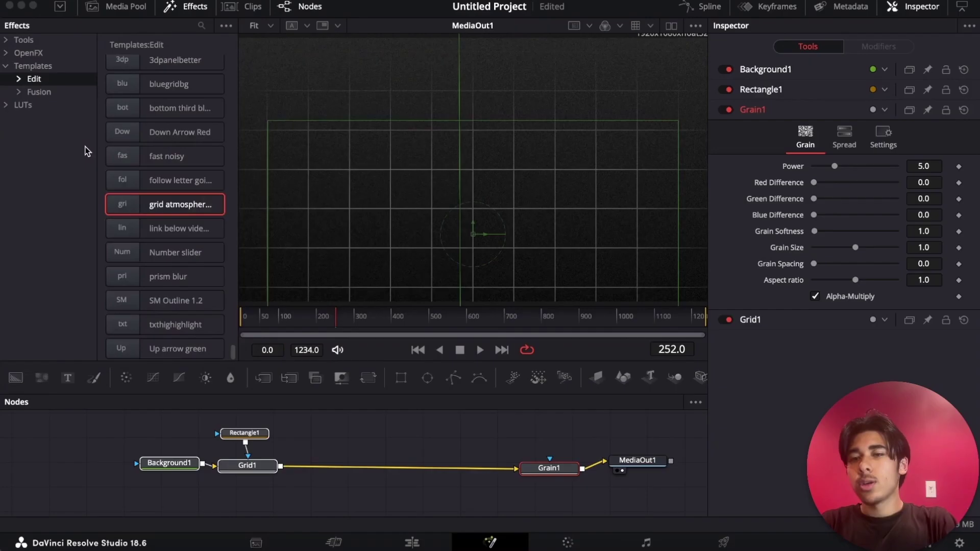
scroll(162, 236, down, 10)
scroll(163, 236, up, 10)
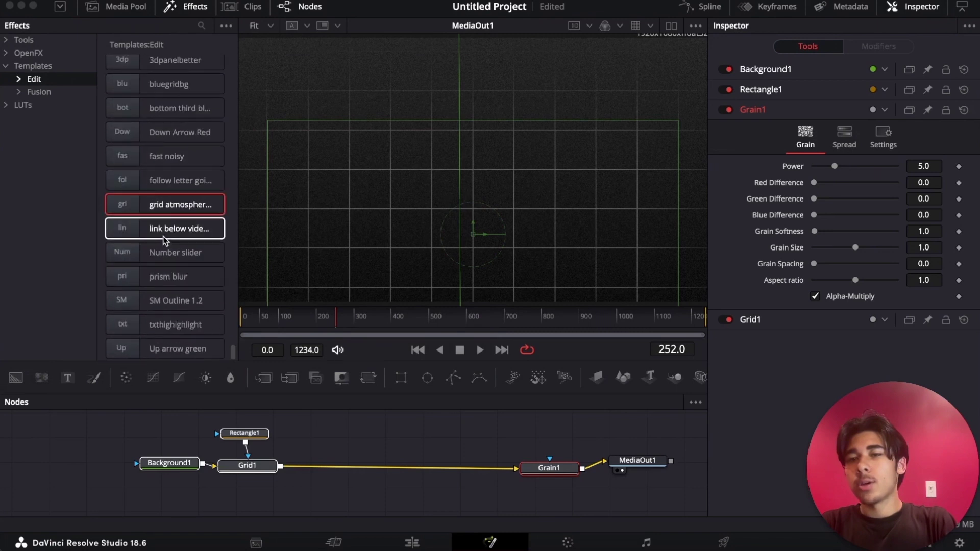
scroll(162, 235, down, 8)
scroll(163, 239, up, 8)
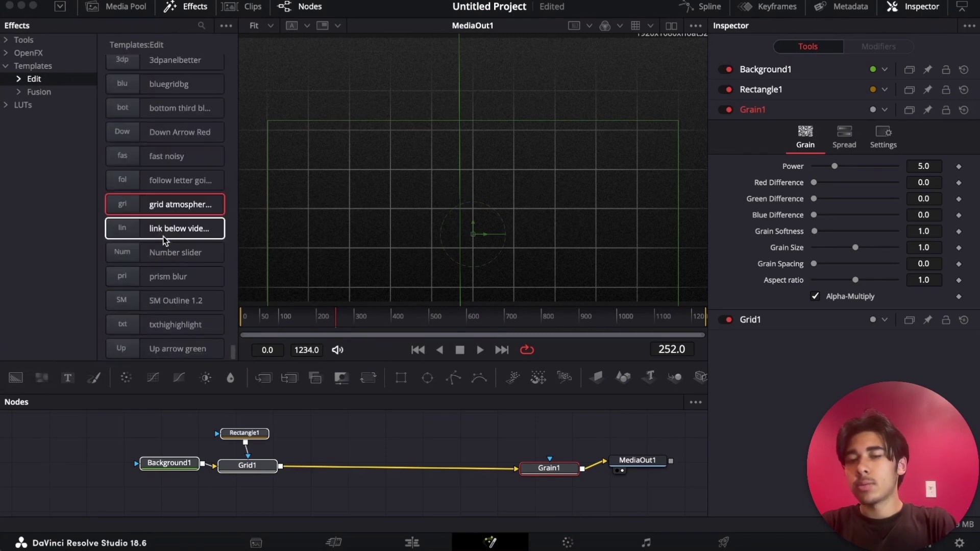